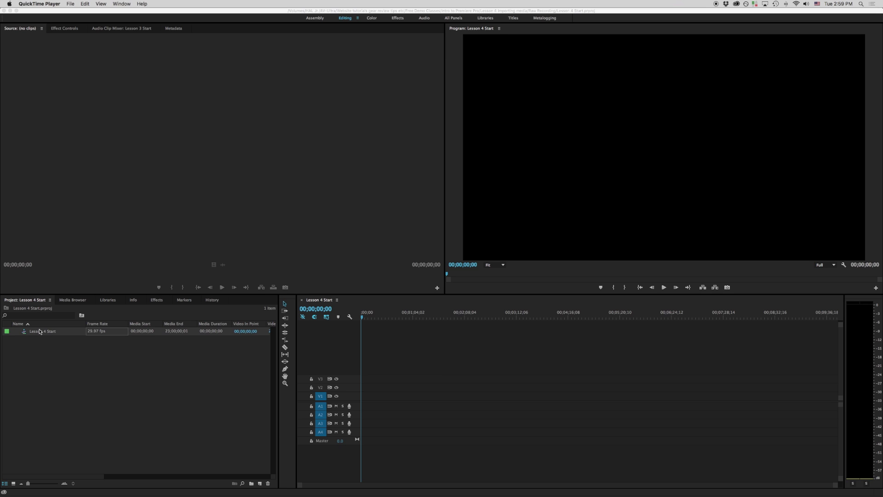
- Switch from QuickTime Player to the Premiere Pro window showing the Lesson 4 Start project
click(467, 340)
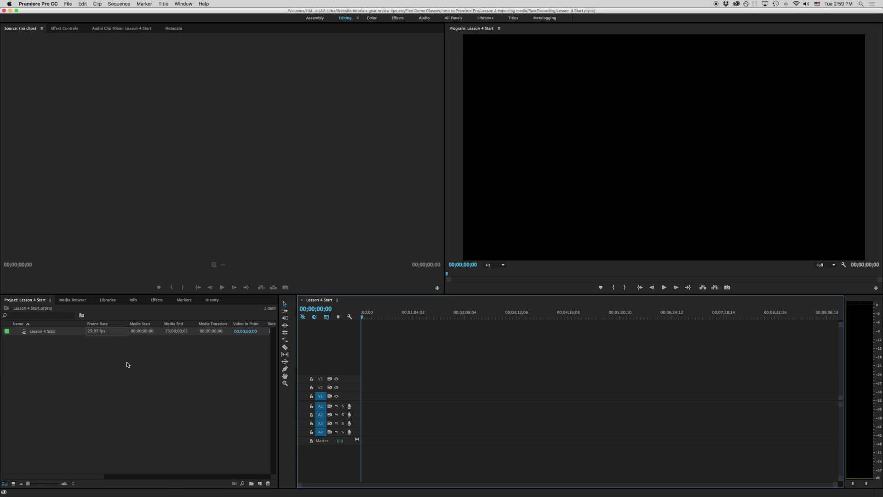
- Find Import in the File menu and Project panel context menu, then open the Import dialog
click(68, 4)
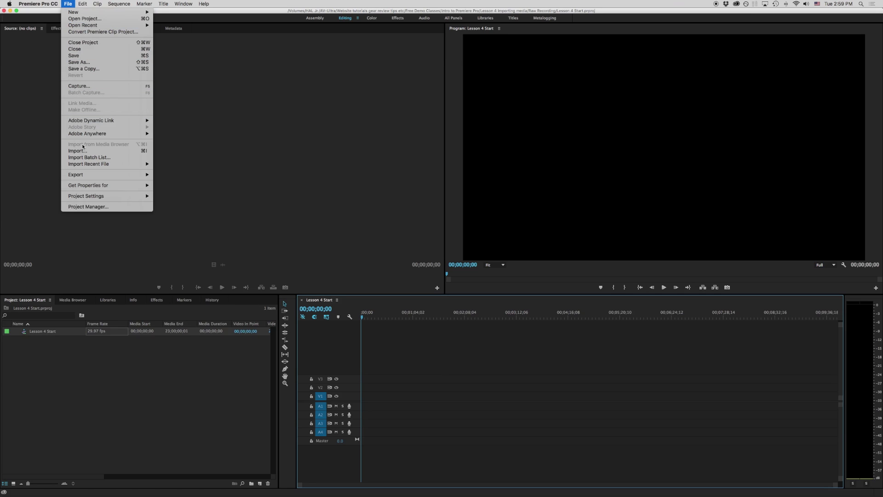
click(135, 151)
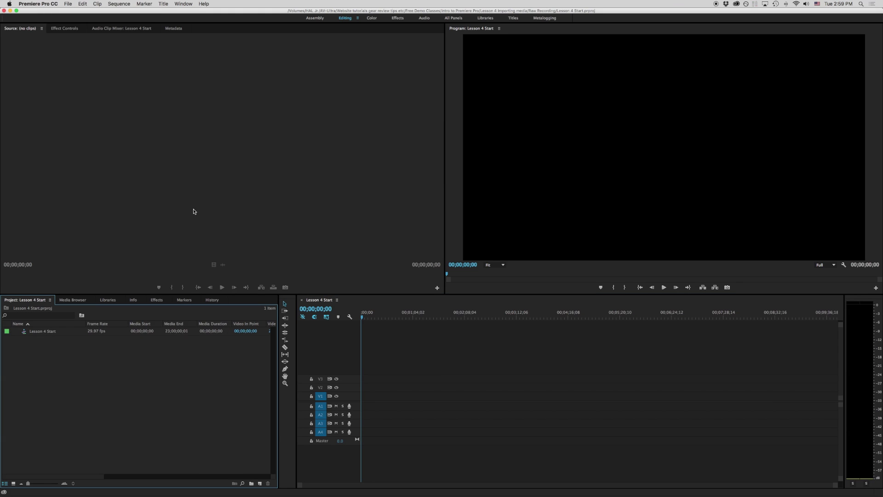
right_click(42, 375)
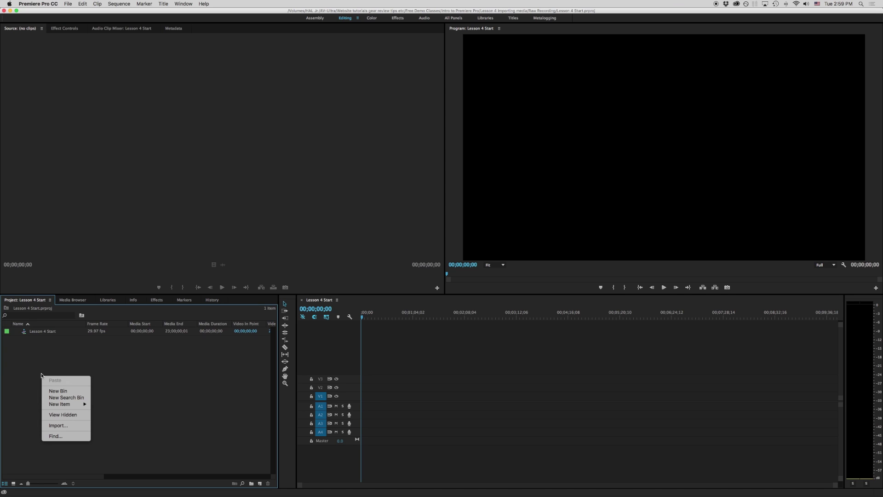
click(56, 423)
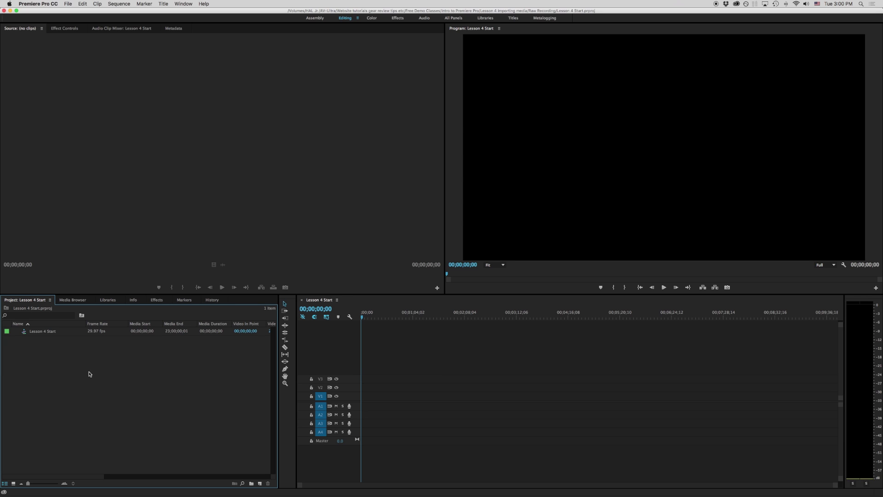
right_click(91, 386)
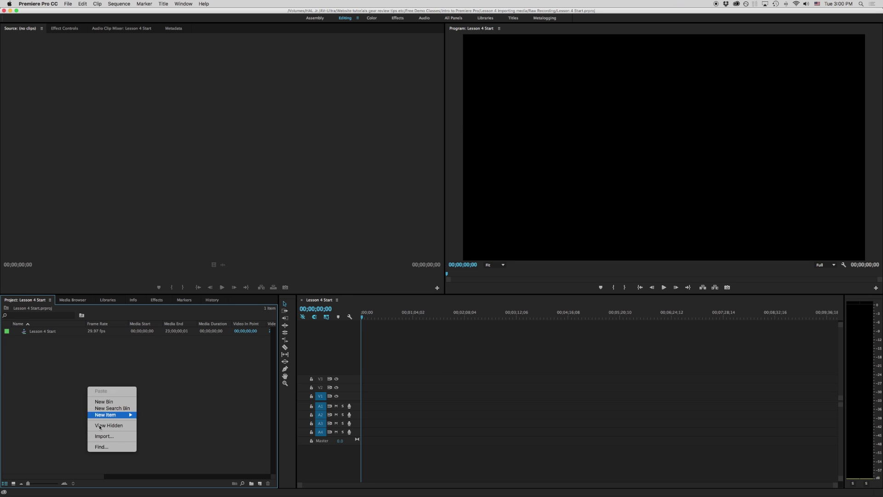
click(78, 383)
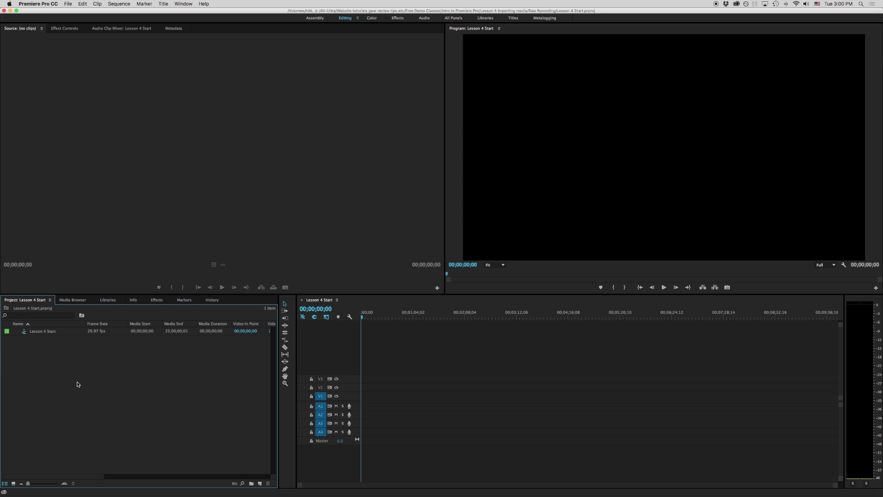
click(68, 3)
click(66, 333)
double_click(74, 387)
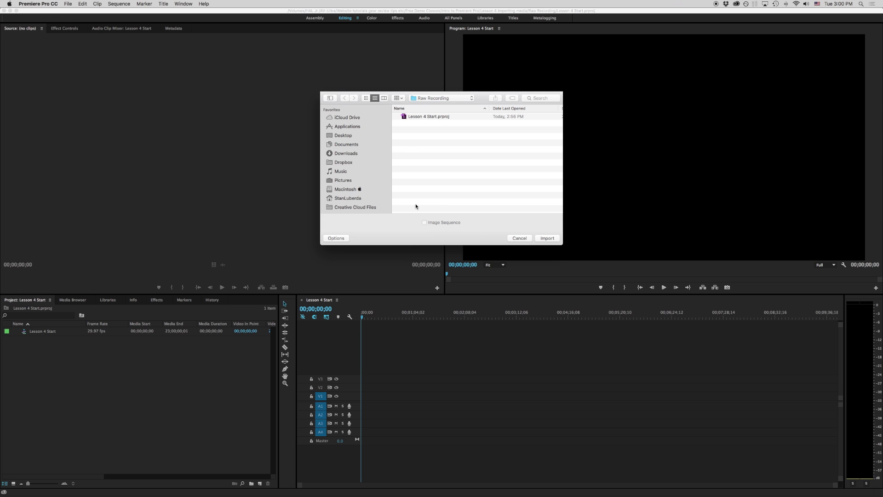
- Go to the Desktop's Lesson 3 folder and Quick Look the _DSC0041.JPG photo
click(344, 137)
double_click(414, 137)
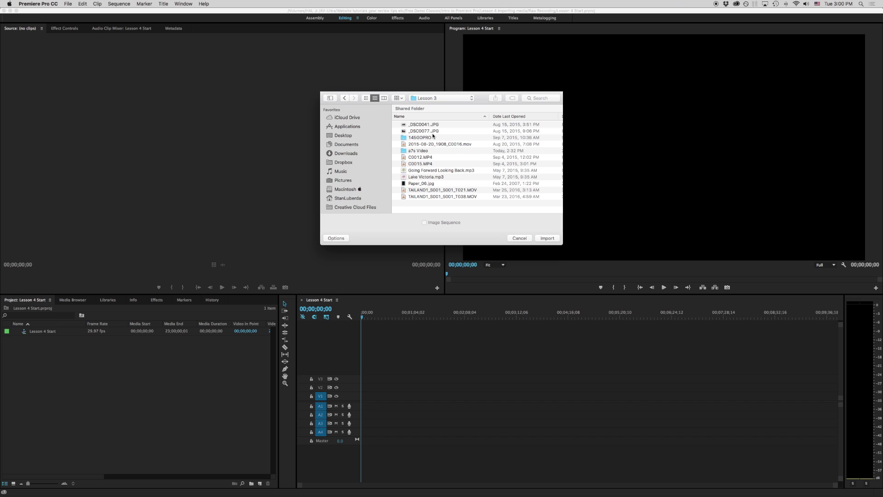
click(428, 126)
key(space)
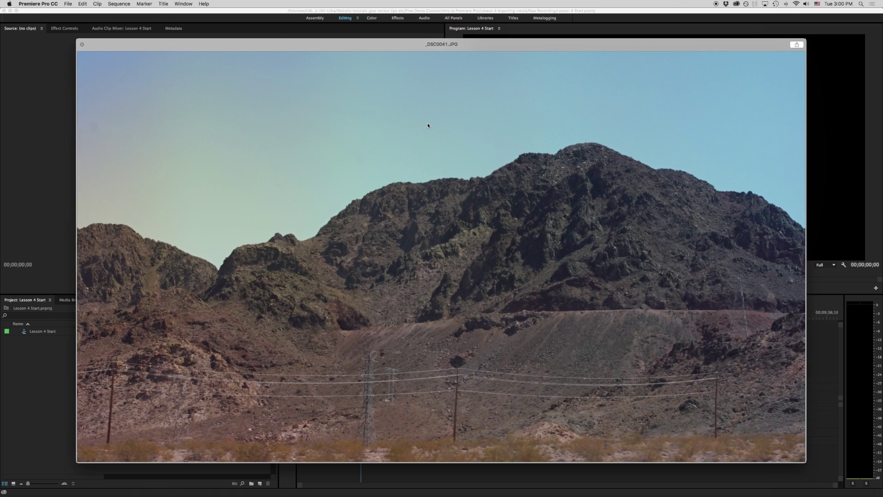
- Compare the _DSC0041.JPG and _DSC0077.JPG photos in Quick Look preview
key(Down)
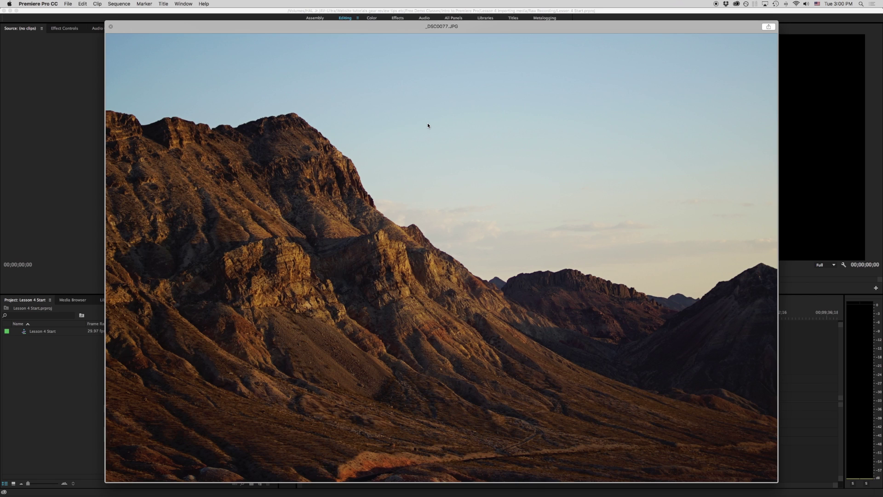
key(Up)
key(space)
key(Down)
key(space)
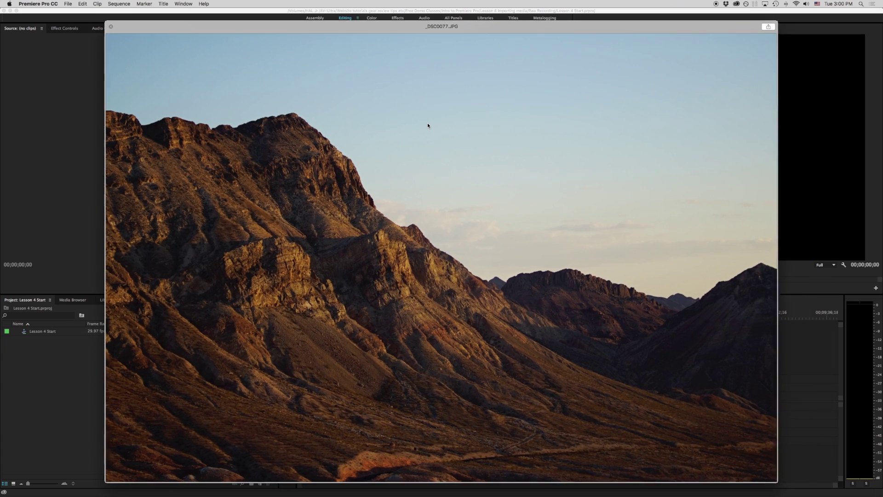
key(Up)
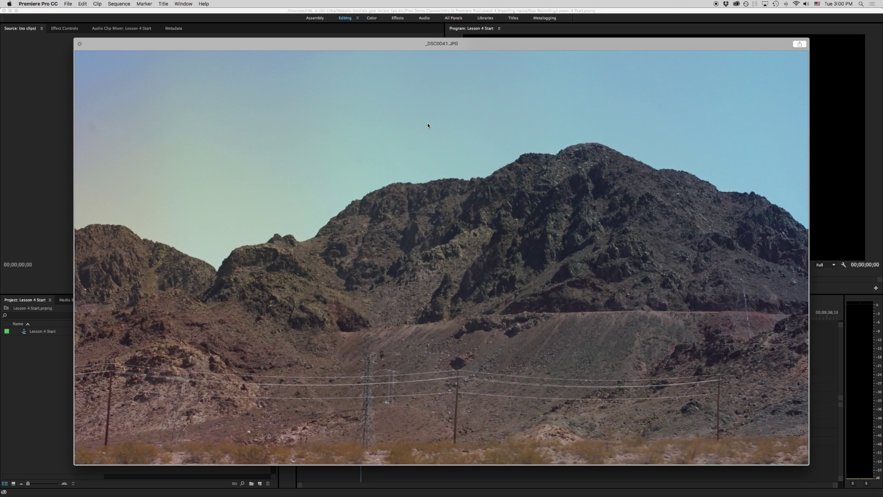
key(space)
key(Down)
key(space)
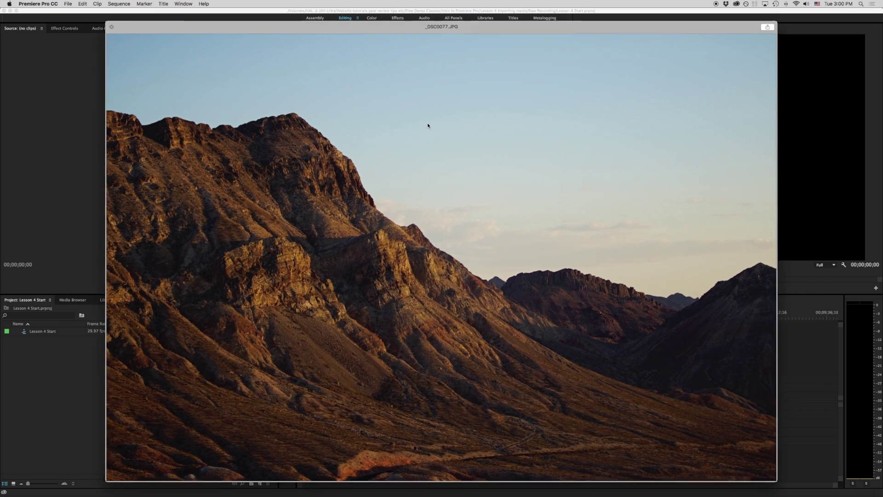
key(Up)
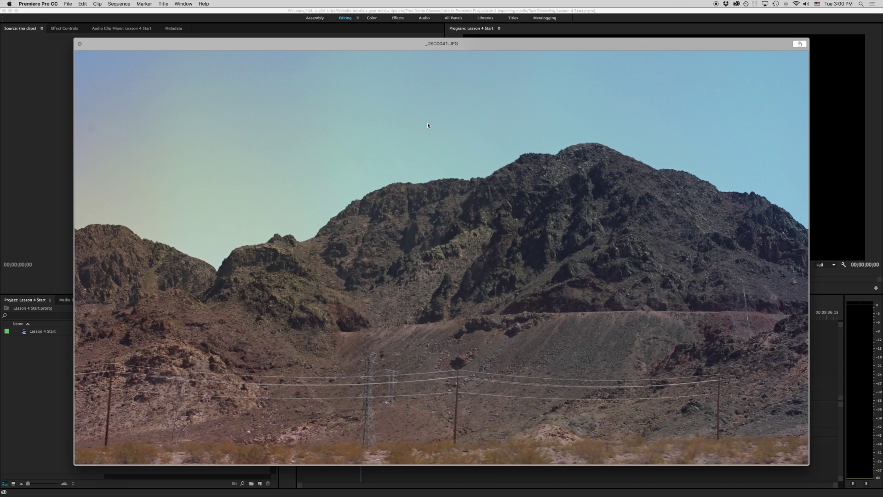
key(Down)
key(space)
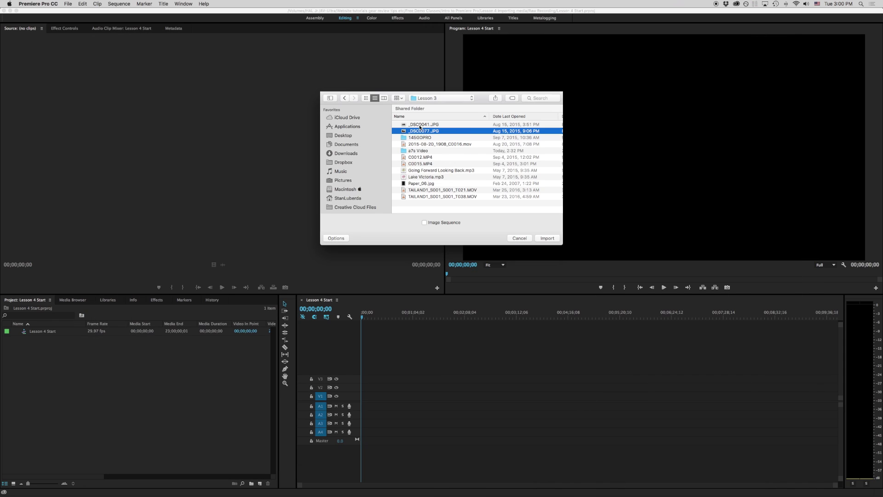
- Import _DSC0041.JPG and view it in the Source monitor
click(424, 125)
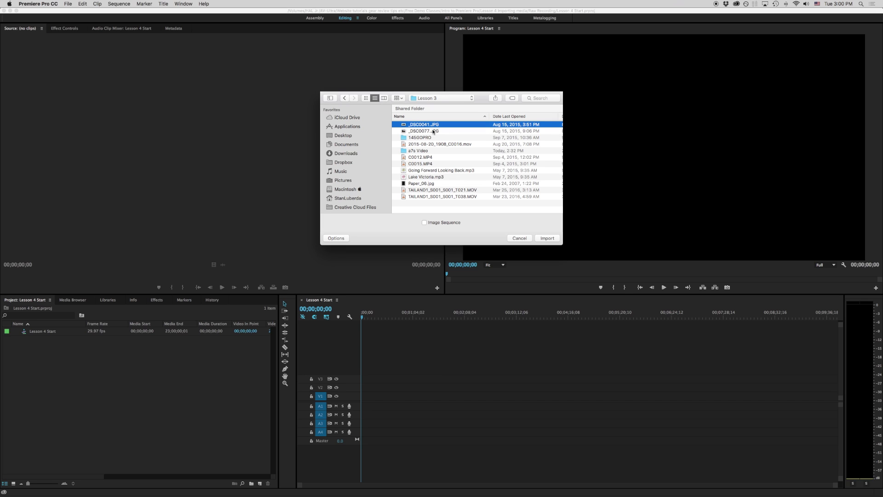
click(548, 238)
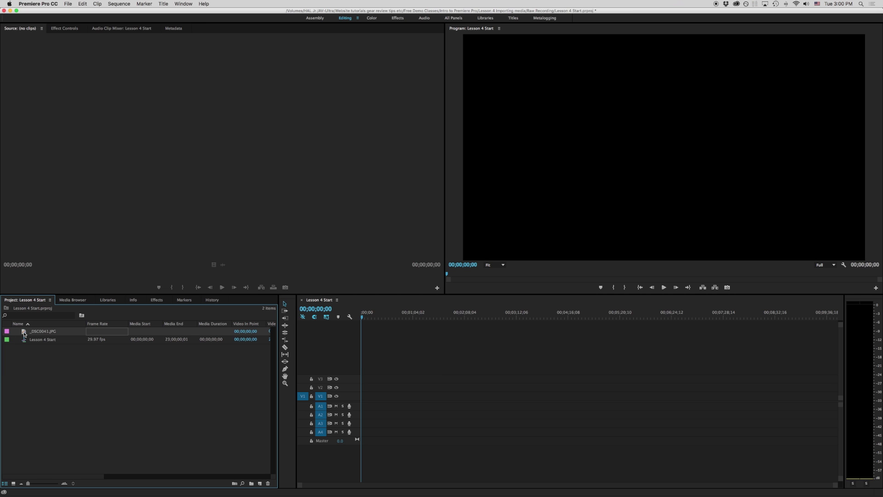
double_click(24, 333)
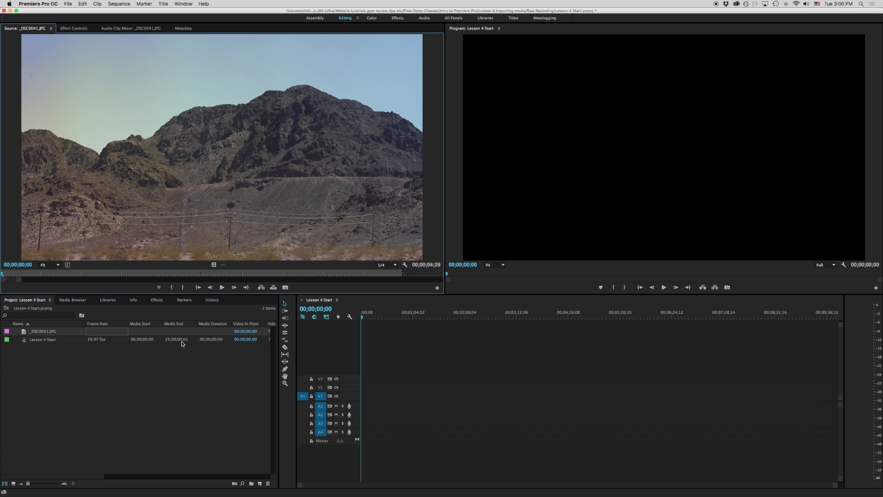
- Preview and import the 2015-08-20_1908_C0016.mov clip from the Lesson 3 folder
click(78, 367)
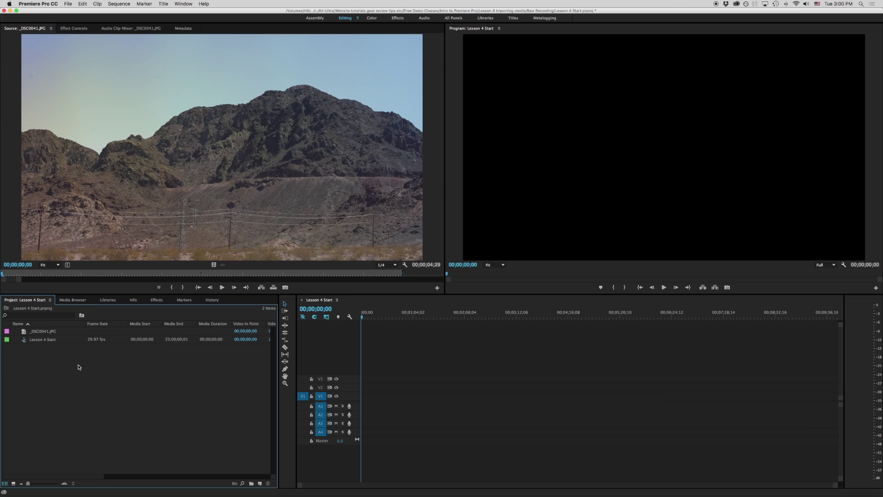
double_click(78, 367)
click(428, 145)
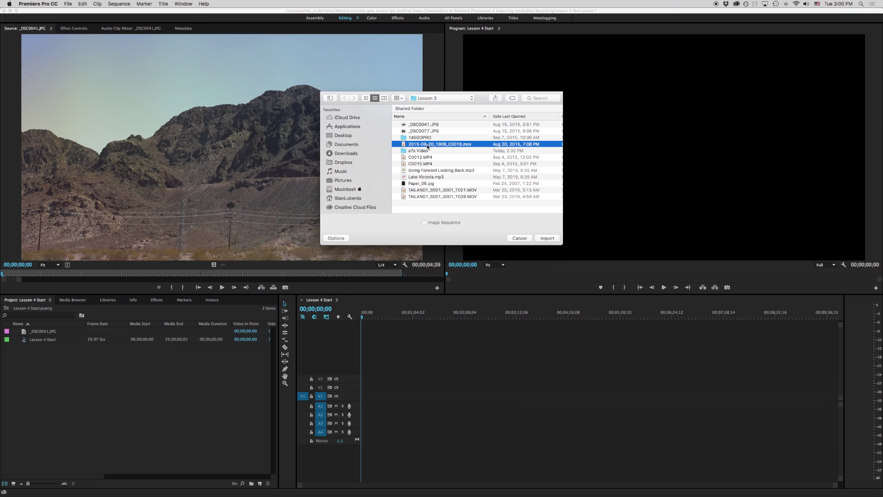
click(419, 159)
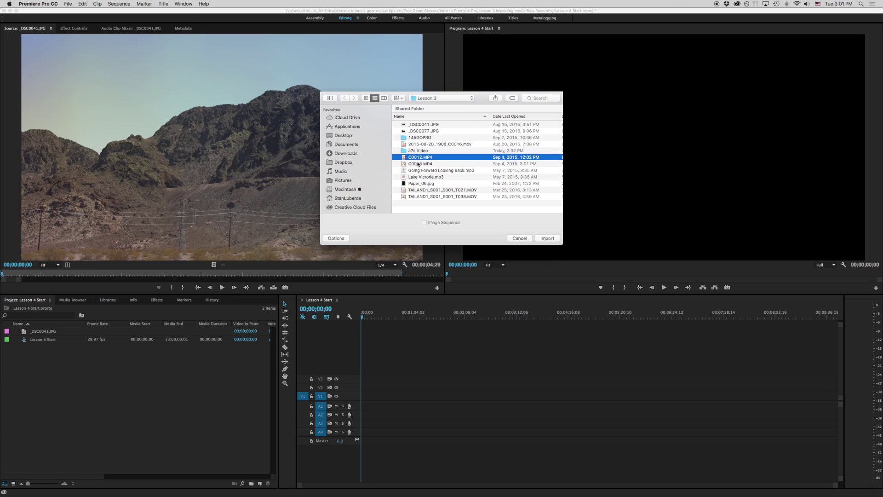
click(422, 145)
key(space)
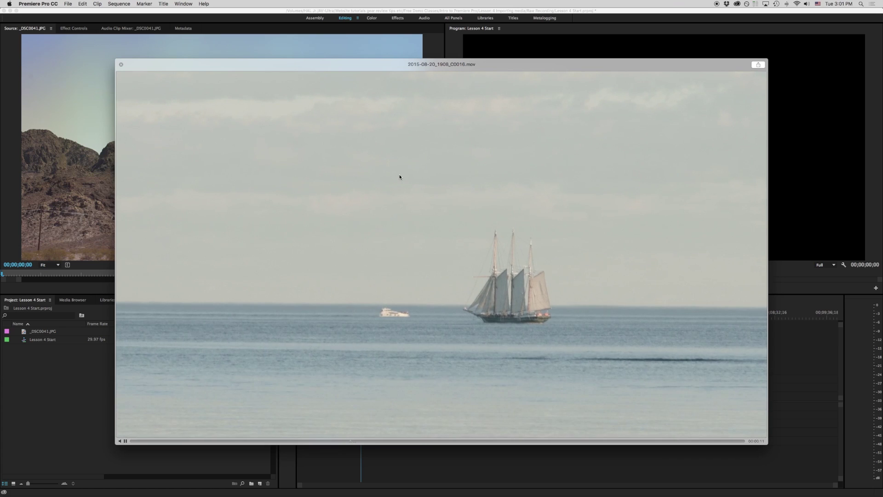
key(space)
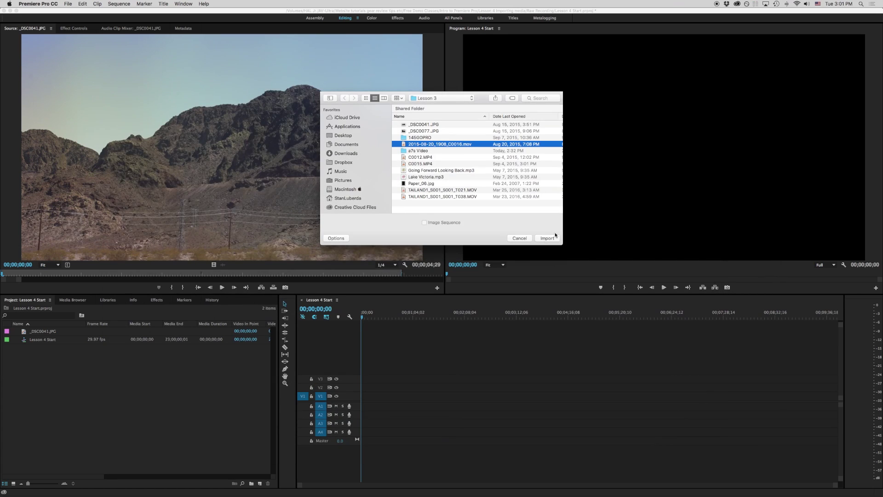
click(548, 239)
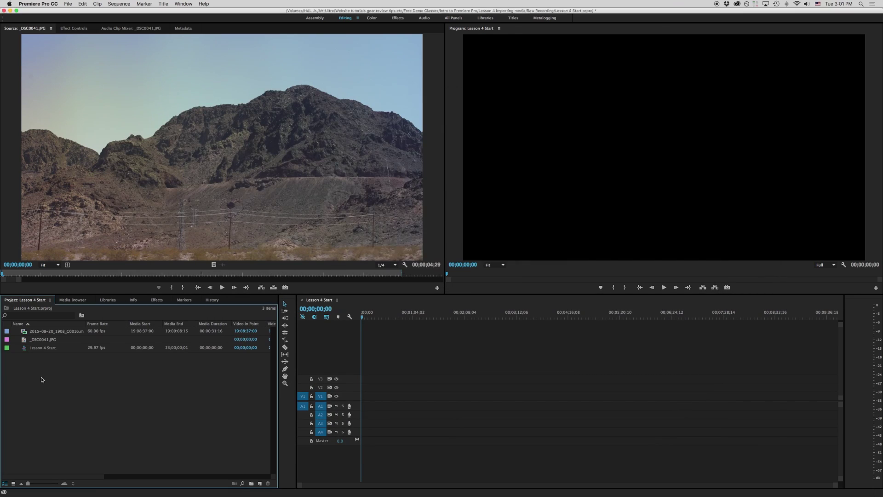
- Preview C0012.MP4 and C0015.MP4, then import both clips together
double_click(41, 381)
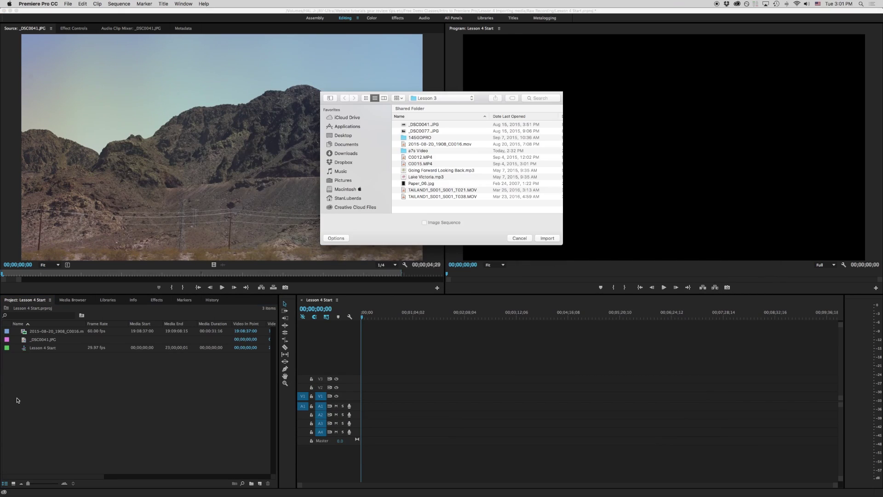
click(419, 158)
key(space)
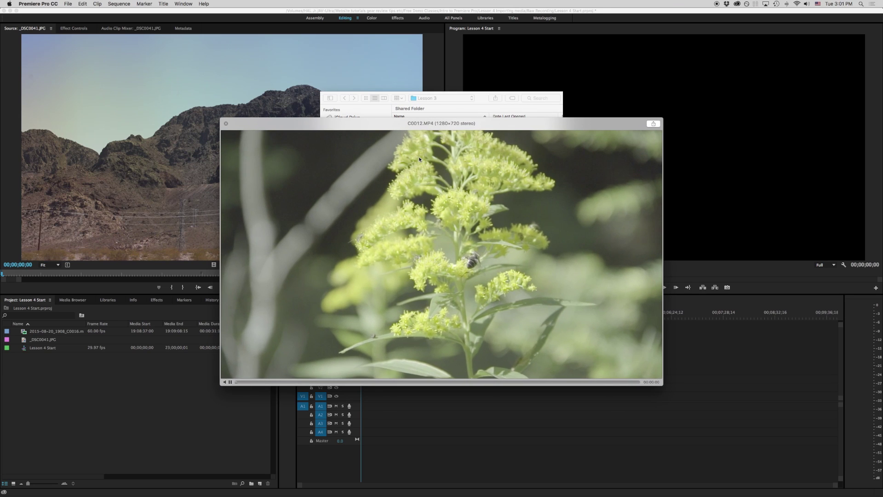
key(Down)
key(Up)
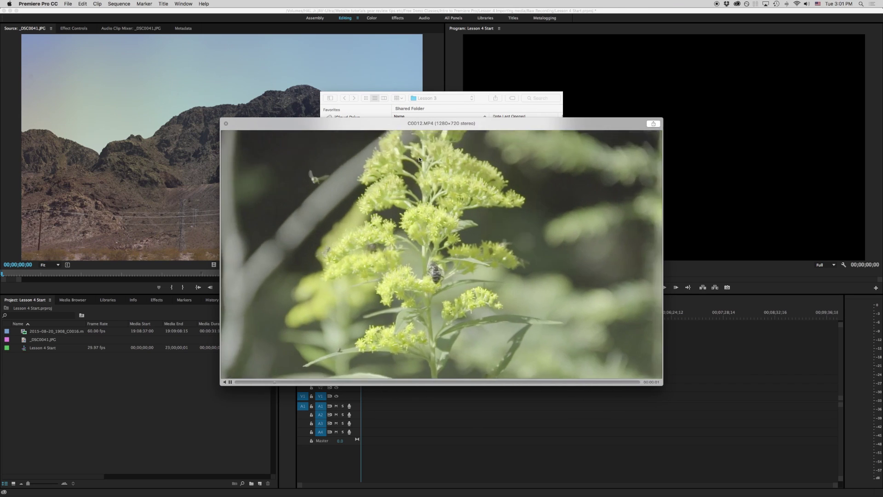
key(Down)
key(space)
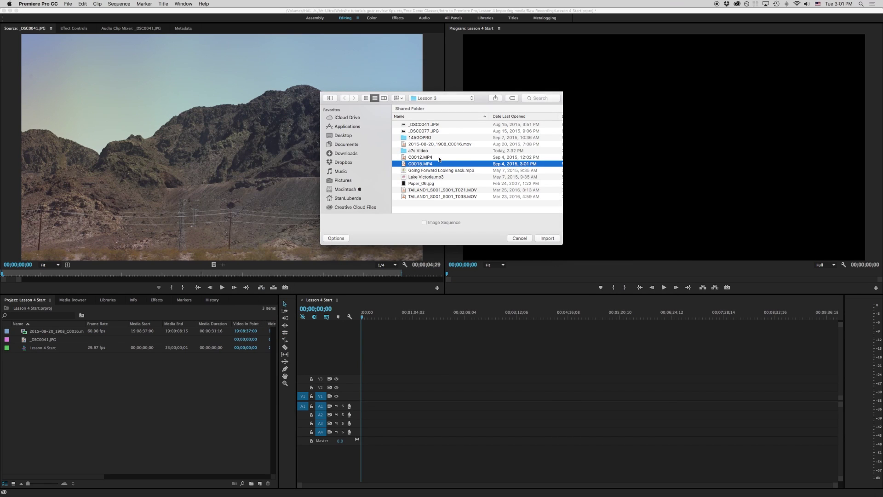
shift+click(438, 158)
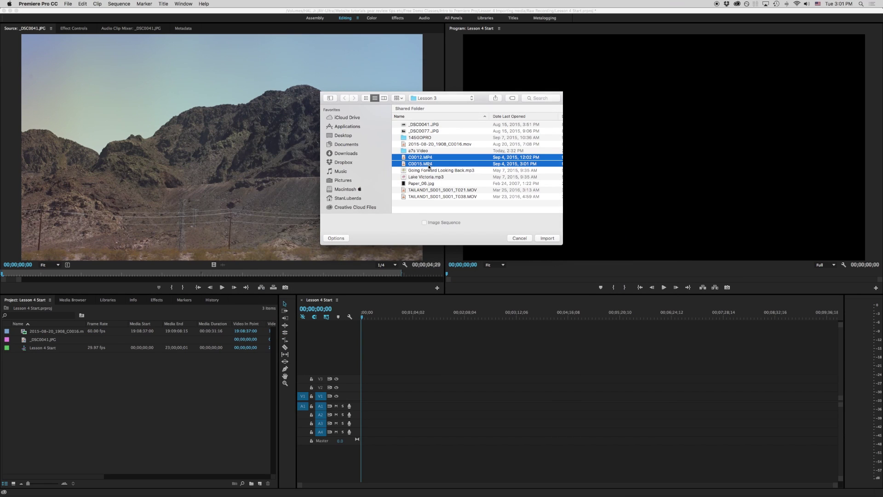
click(547, 238)
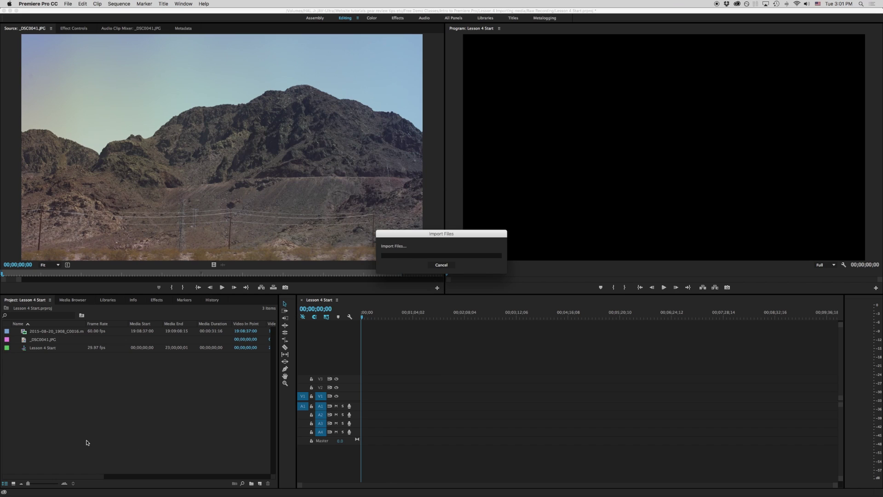
- Reopen the Import dialog with Cmd+I and Quick Look Paper_06.jpg
key(super+i)
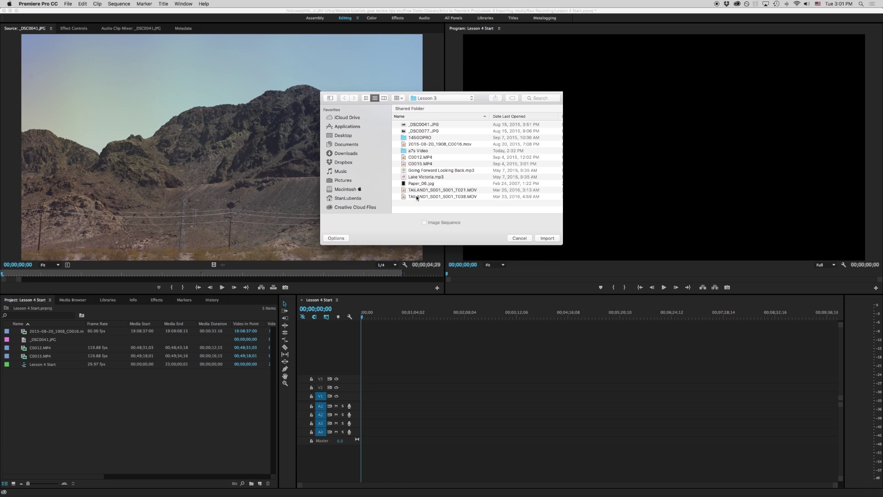
click(423, 184)
key(space)
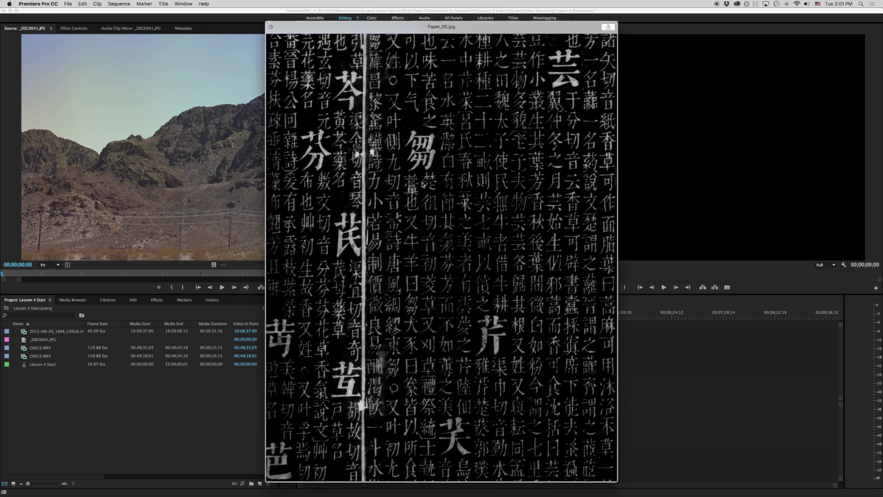
key(space)
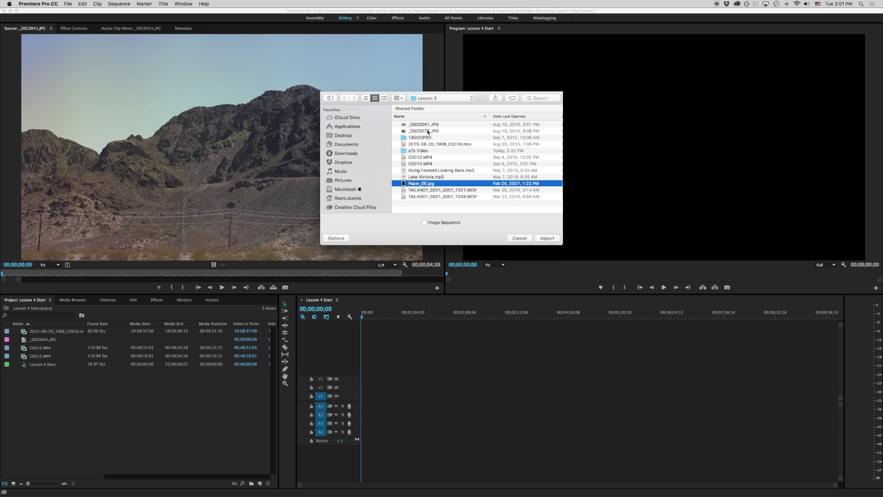
- Import _DSC0077.JPG, Paper_06.jpg, both mp3s and both TAILAND1 clips, then open Lake Victoria.mp3
super+click(429, 132)
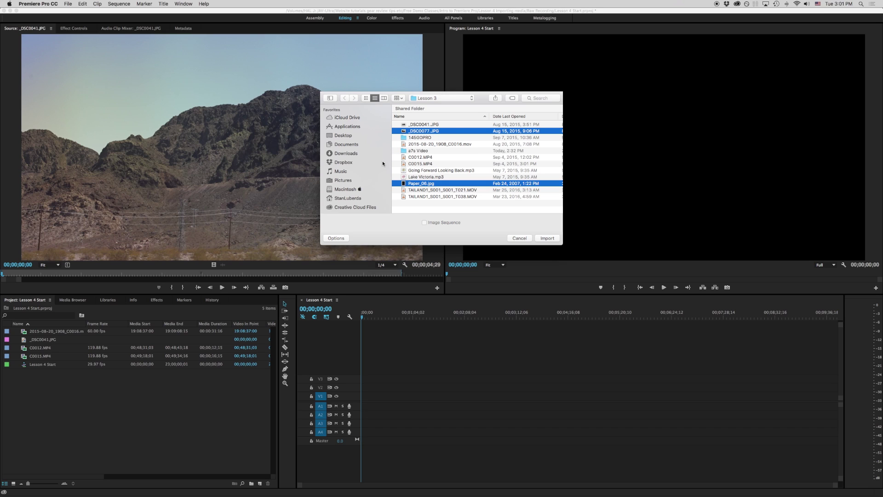
super+click(461, 171)
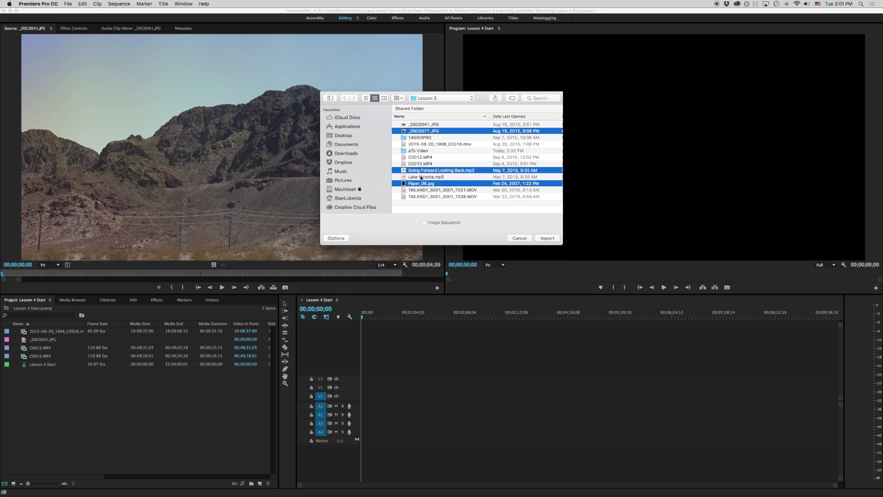
super+click(420, 178)
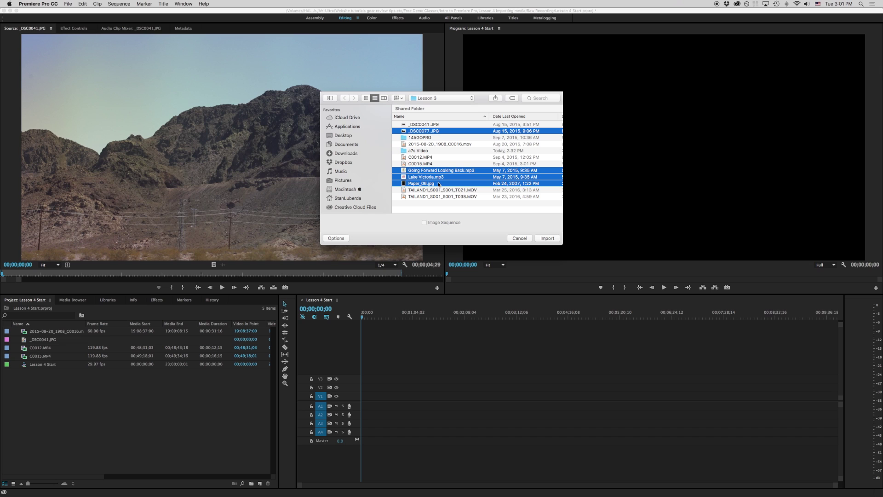
super+click(437, 191)
super+click(430, 197)
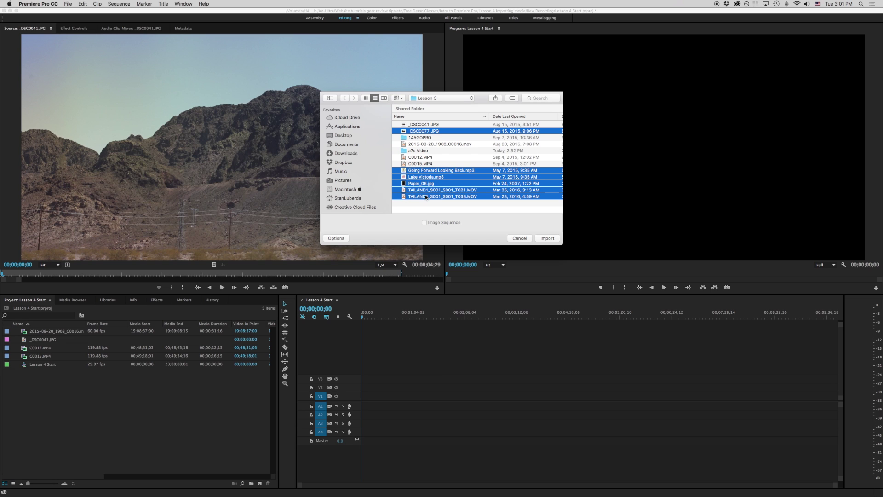
key(Return)
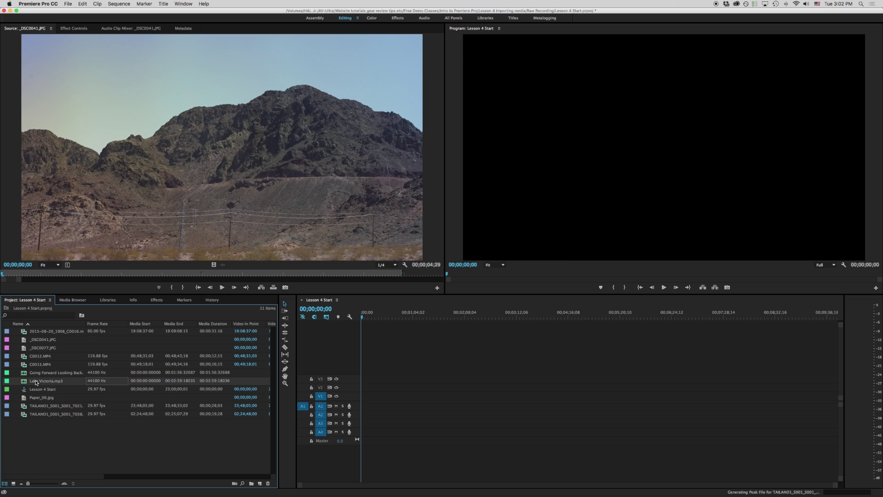
double_click(35, 382)
- Play Lake Victoria.mp3, then load Paper_06.jpg, TAILAND1 T021, C0012.MP4 and the C0016 clip
key(space)
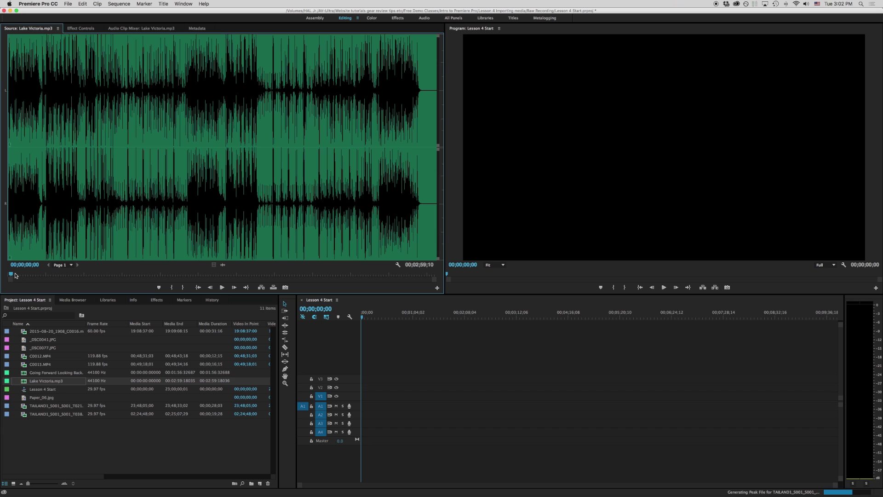
key(space)
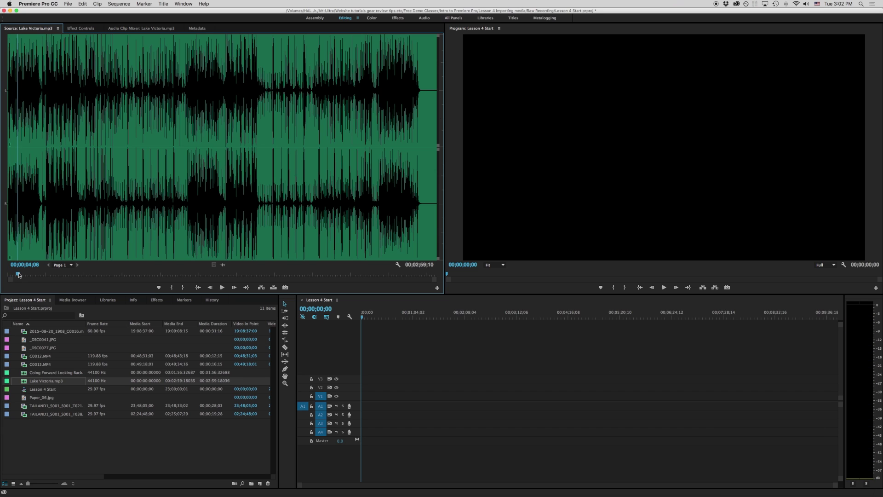
key(space)
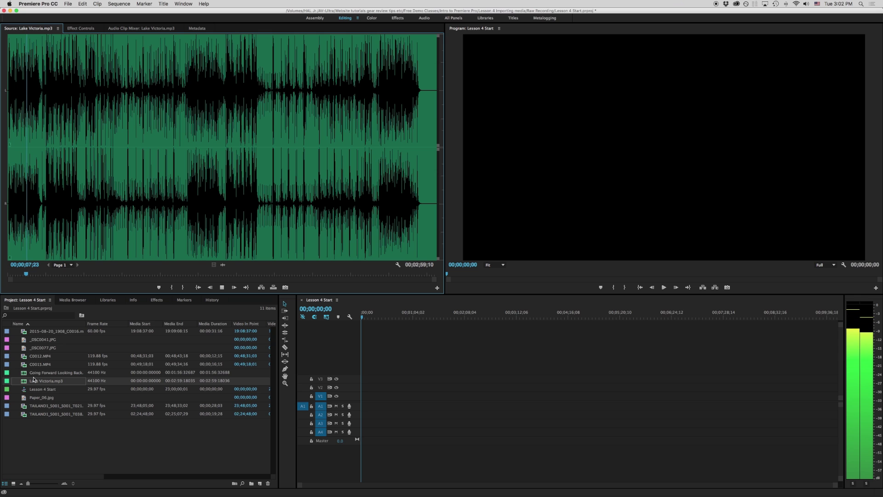
double_click(23, 398)
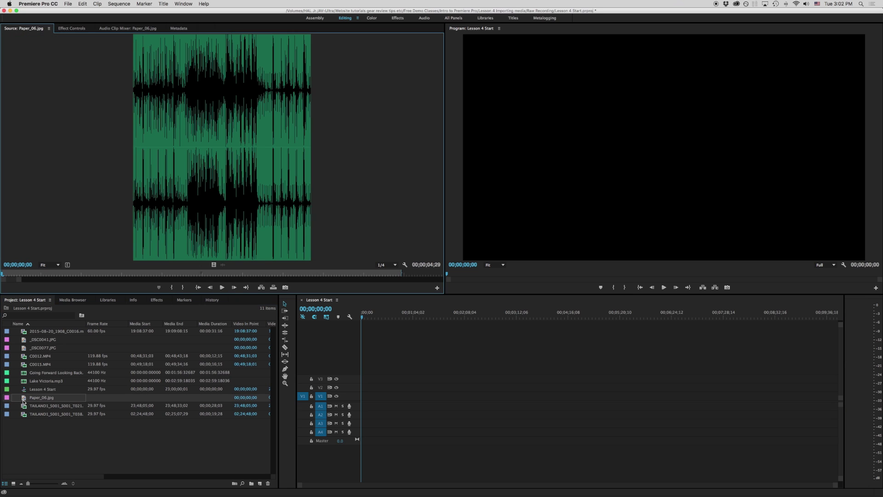
double_click(23, 407)
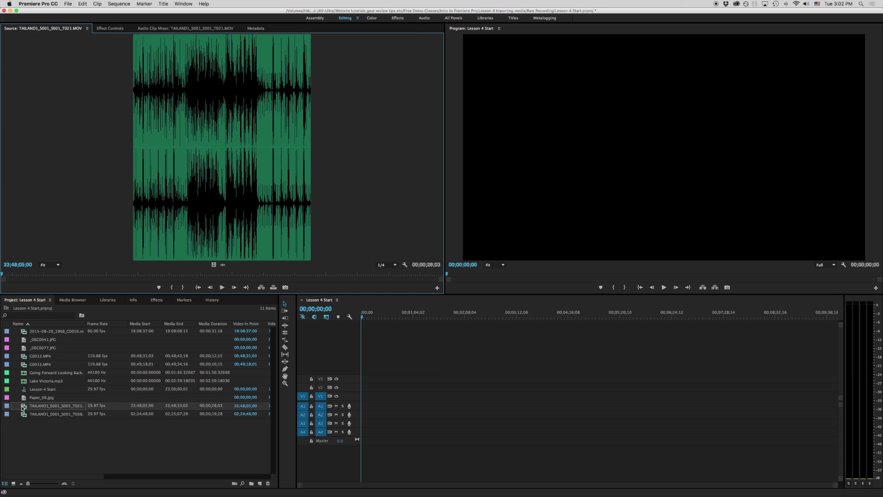
drag(14, 274, 22, 275)
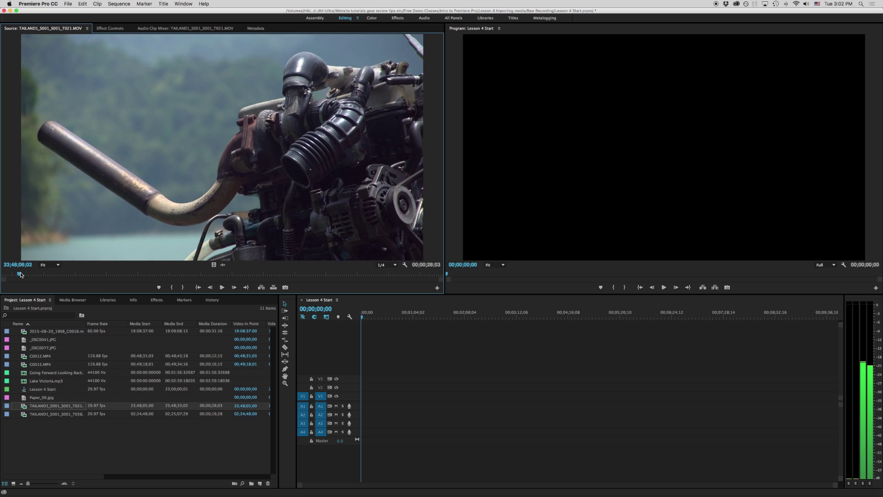
double_click(27, 356)
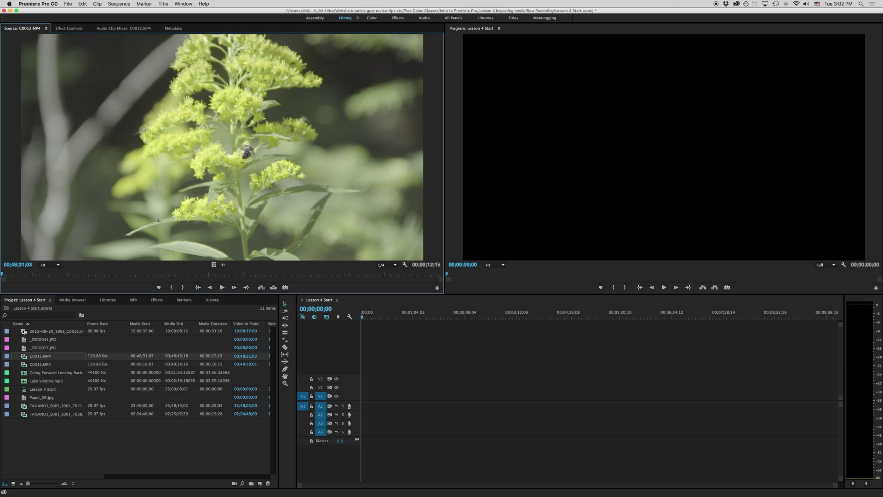
double_click(24, 331)
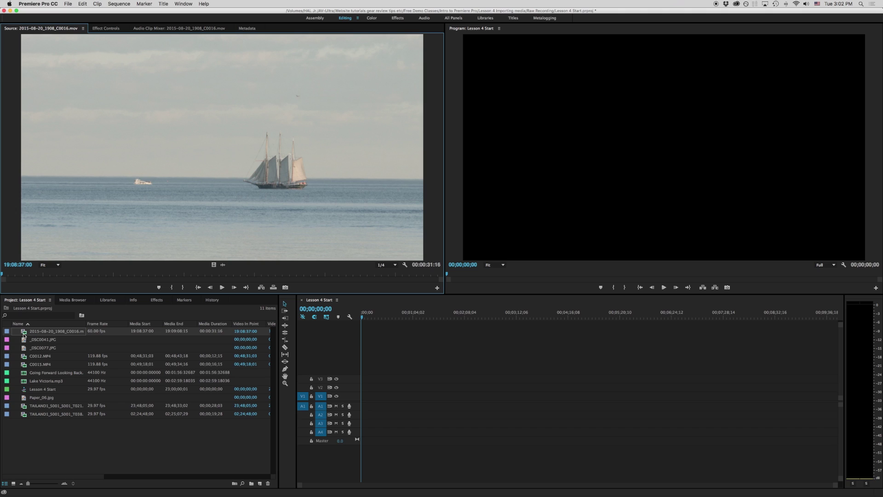
click(39, 434)
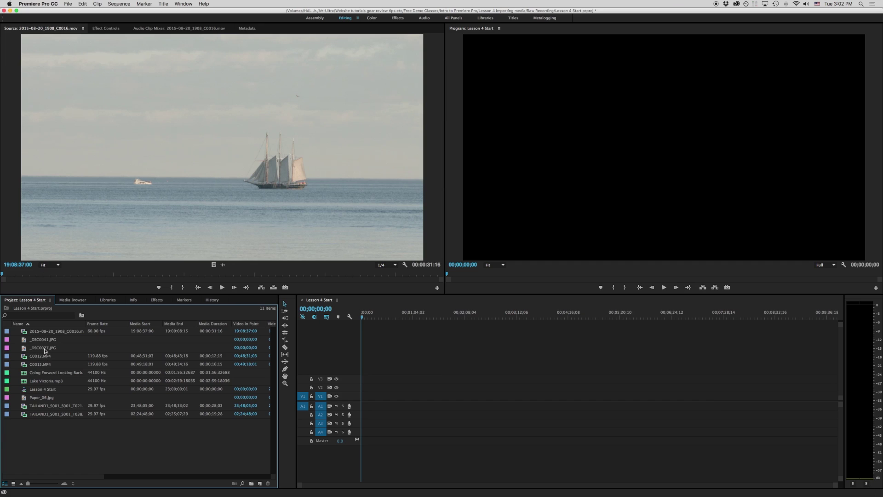
- Open the 145GOPRO folder in the Import dialog and preview G0041999.JPG
double_click(38, 440)
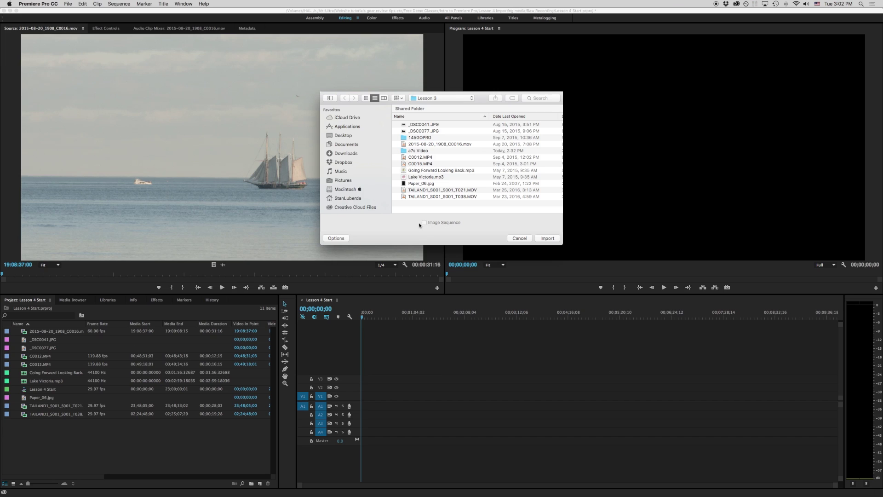
double_click(411, 137)
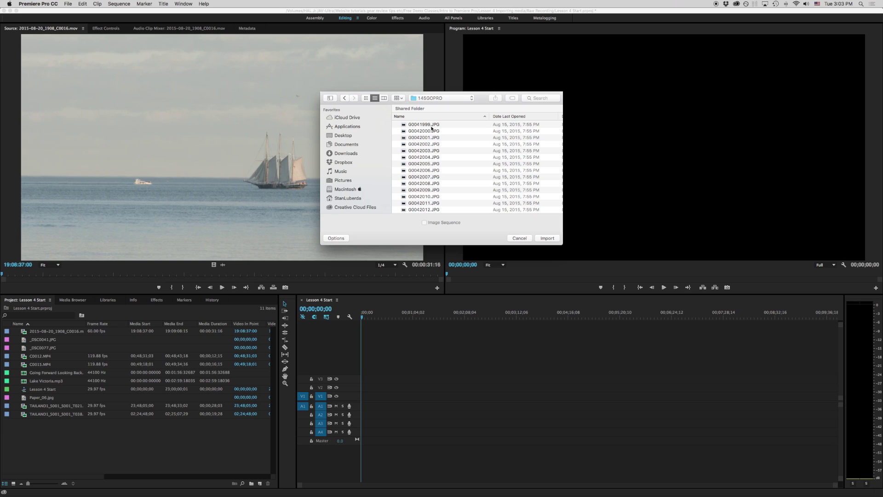
click(432, 125)
key(space)
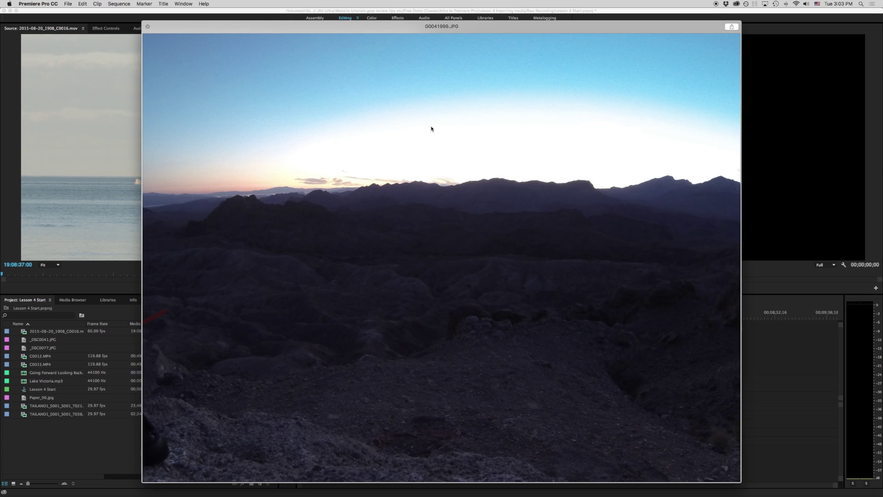
key(space)
scroll(424, 162, down, 10)
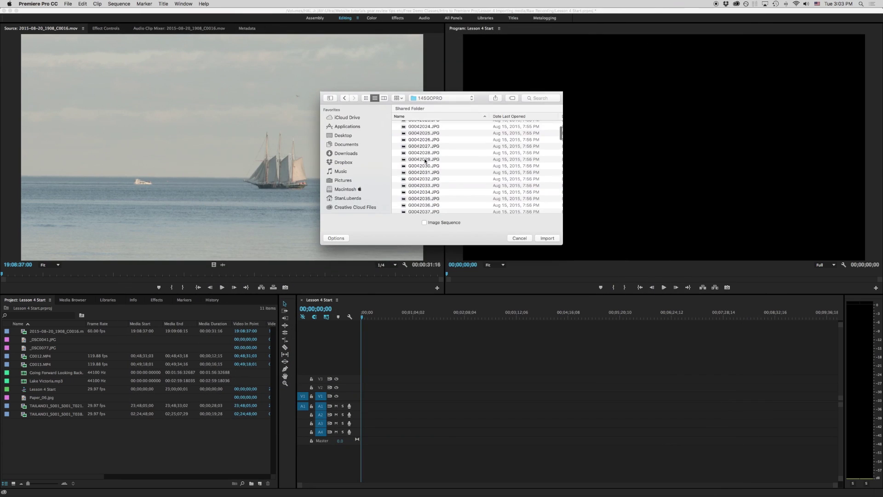
scroll(424, 162, down, 10)
- Check another photo, then import G0041999.JPG as an image sequence
click(425, 160)
key(space)
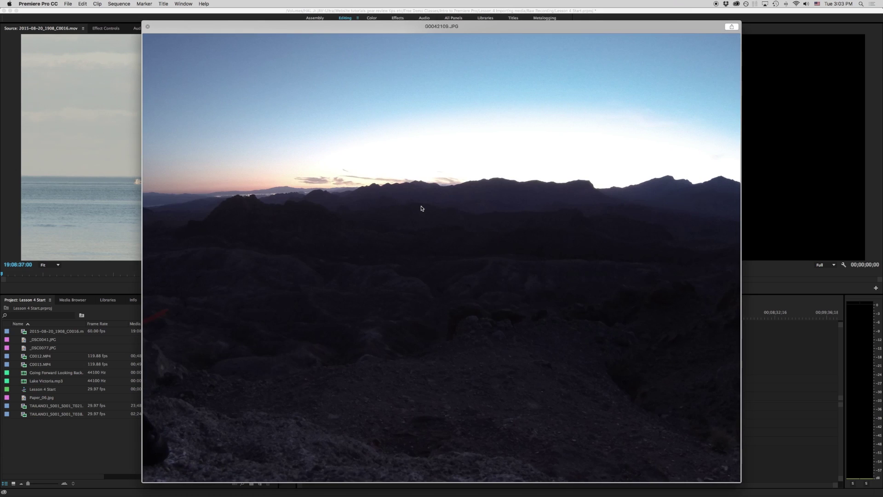
key(space)
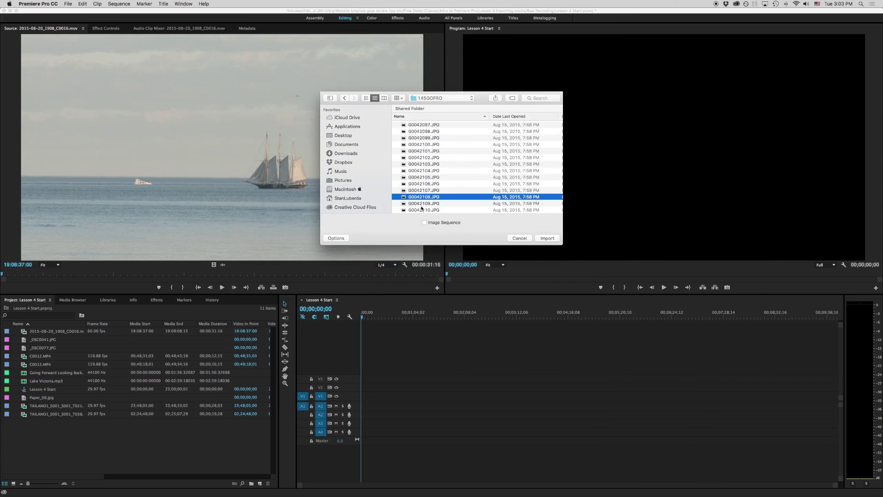
scroll(424, 166, up, 10)
scroll(424, 162, up, 10)
scroll(425, 159, up, 10)
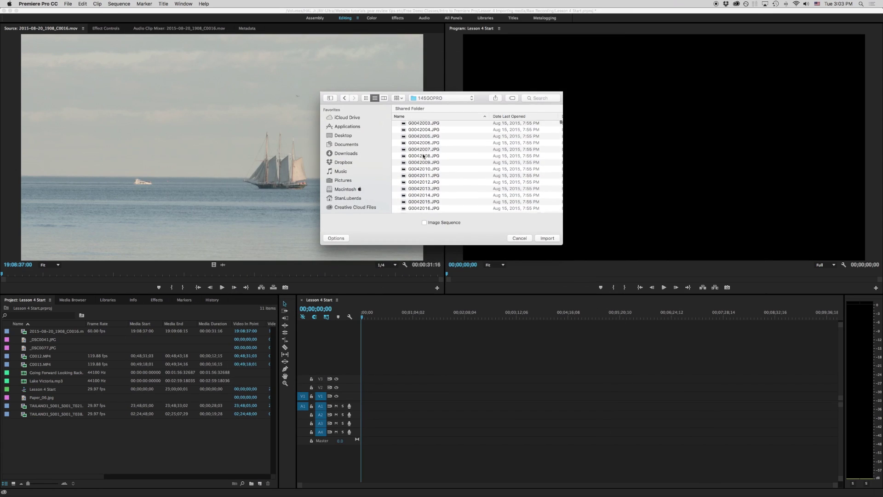
scroll(424, 156, up, 5)
scroll(421, 149, up, 5)
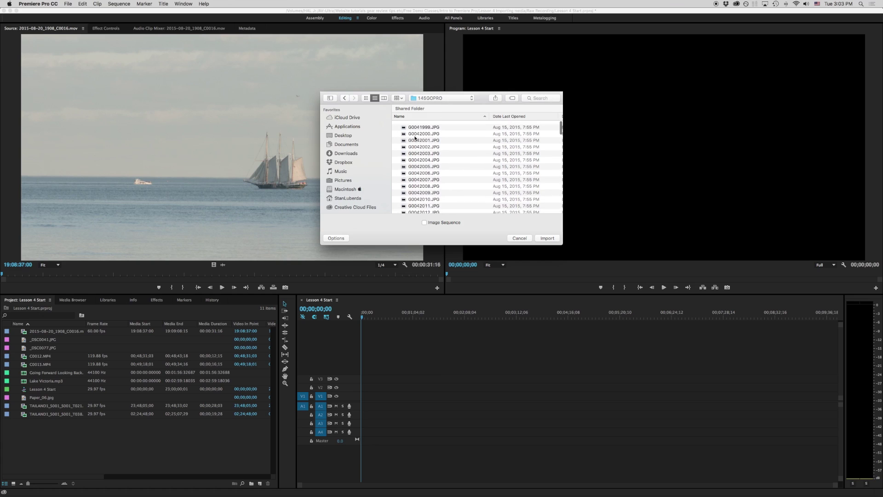
click(433, 125)
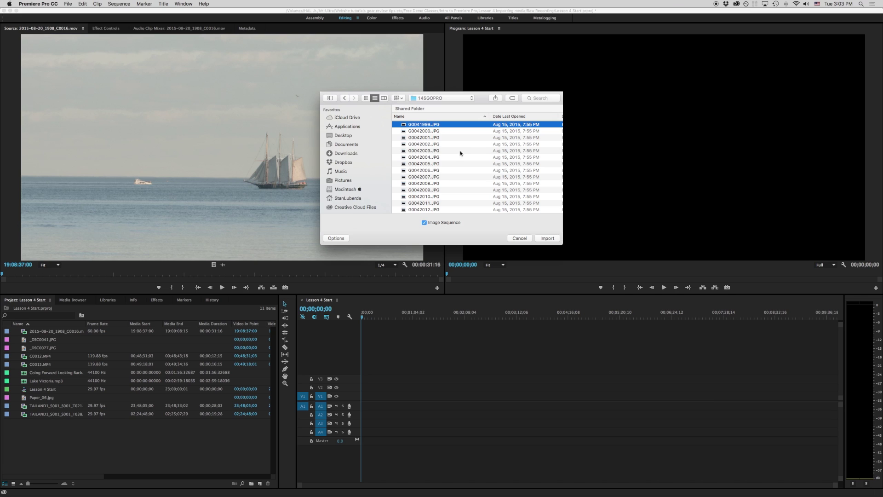
scroll(452, 155, down, 10)
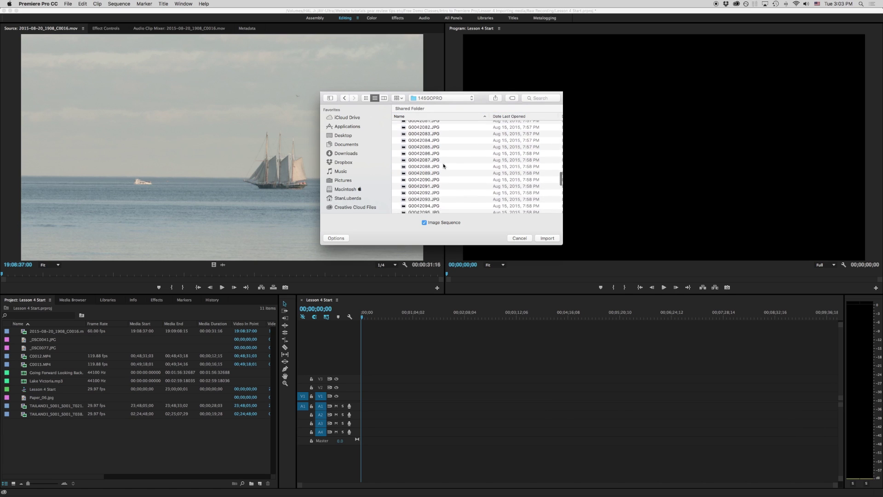
scroll(445, 162, down, 10)
scroll(444, 165, up, 10)
scroll(443, 166, up, 10)
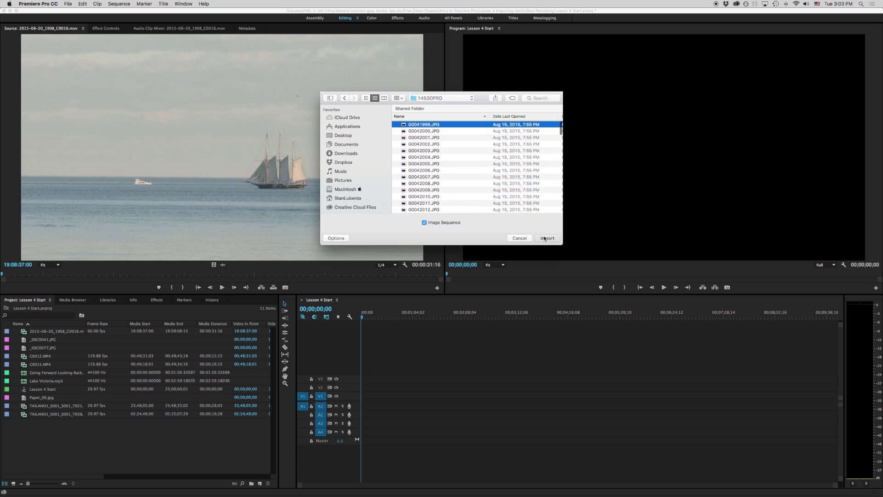
click(547, 239)
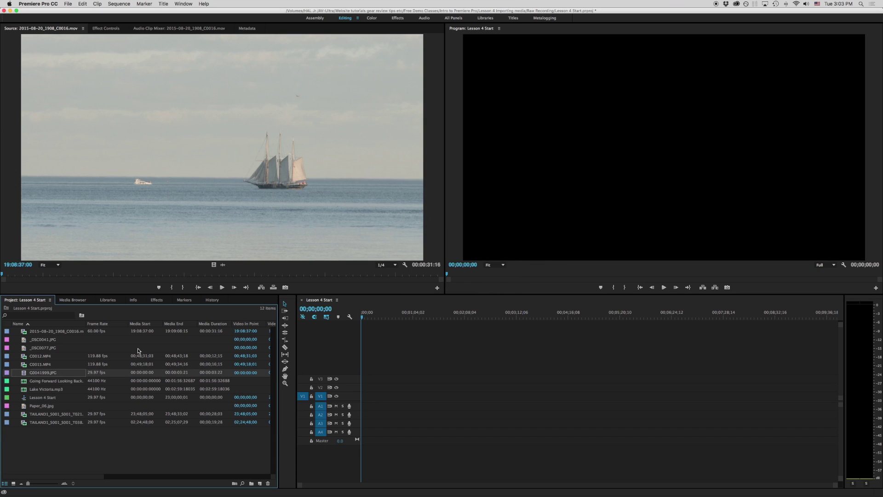
- Play and scrub the G0041999.JPG sequence, then scroll the Project panel to its info columns
double_click(27, 373)
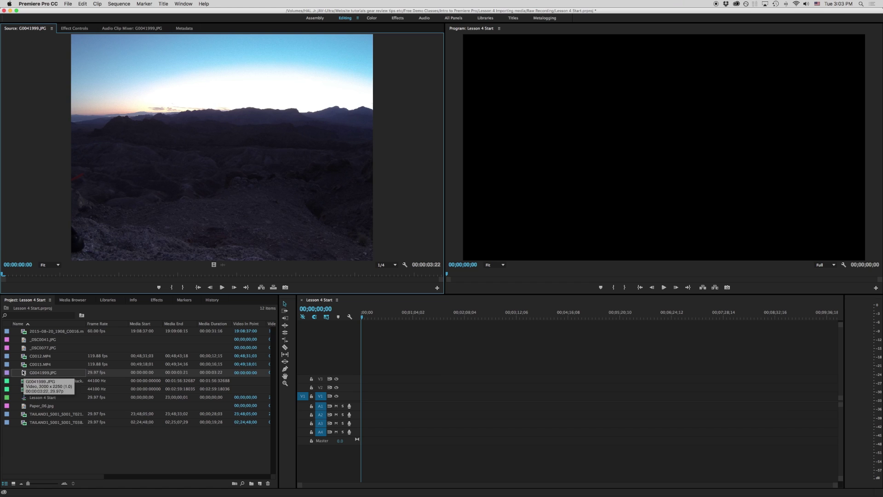
click(221, 287)
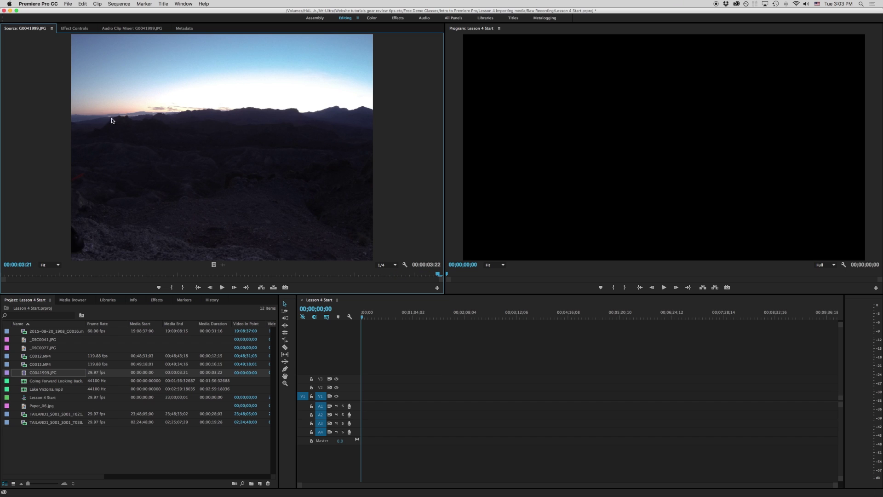
drag(435, 273, 72, 274)
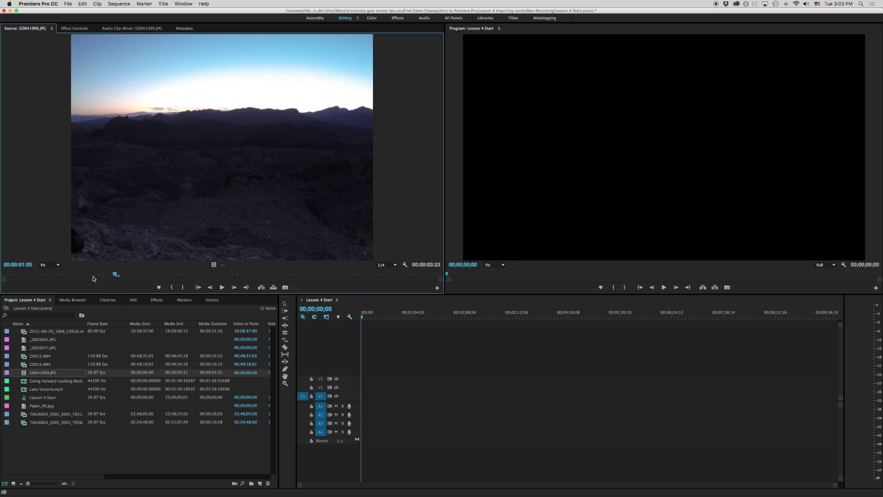
click(26, 274)
key(space)
drag(69, 476, 142, 476)
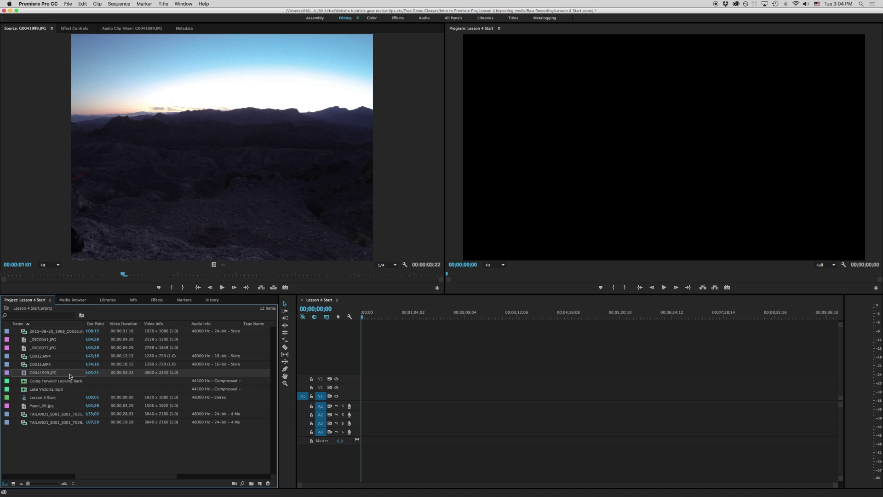
- Preview C0016, C0012.MP4, C0015.MP4, the GoPro sequence and both mp3s, then reopen Import
click(41, 456)
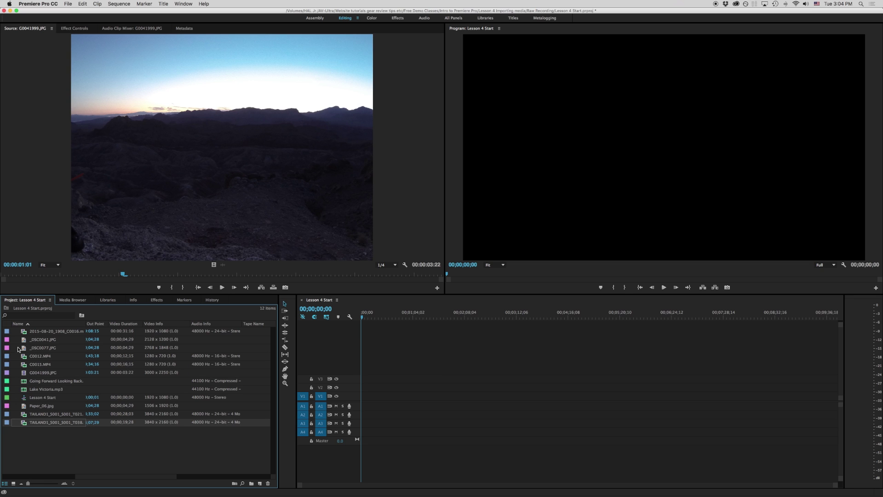
double_click(52, 331)
double_click(43, 348)
double_click(39, 356)
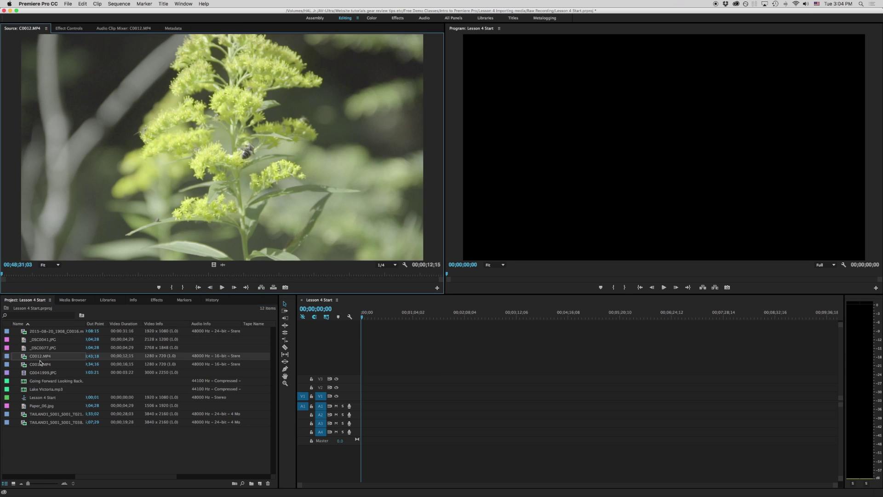
double_click(40, 364)
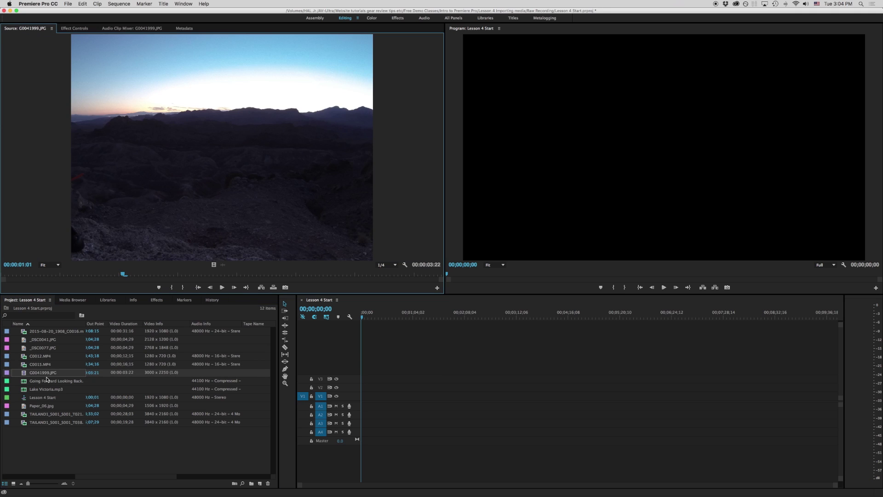
double_click(43, 381)
double_click(41, 389)
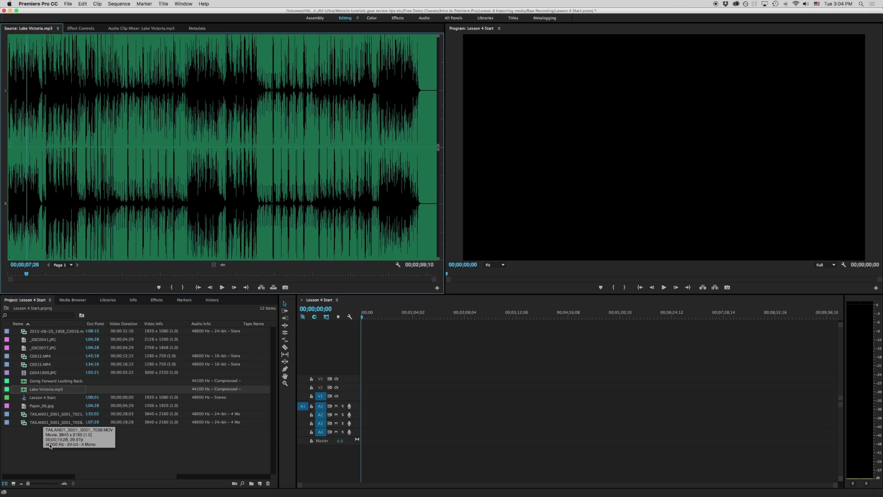
click(243, 456)
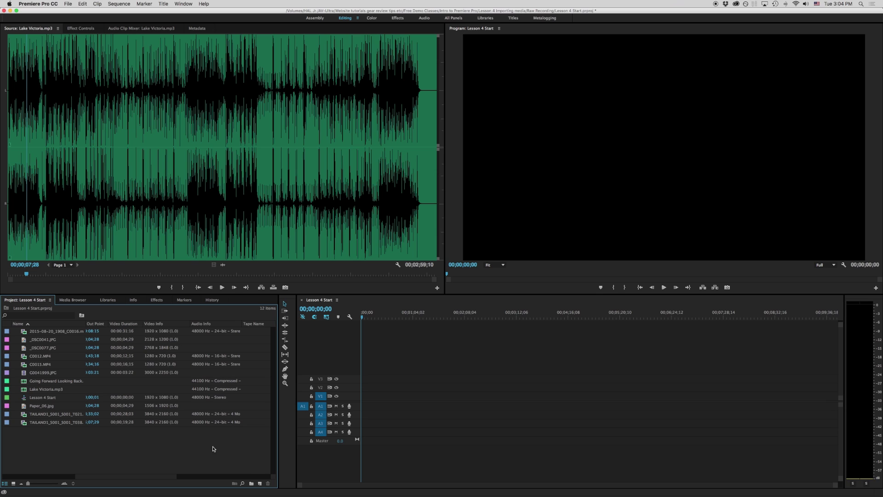
double_click(110, 443)
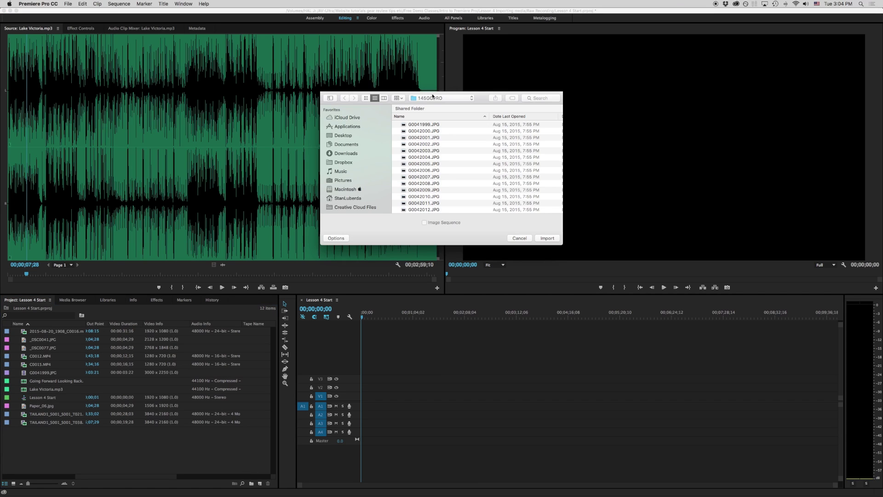
- Search for .ai files, Quick Look No one leaves.ai, and import it
click(538, 98)
text(.ai)
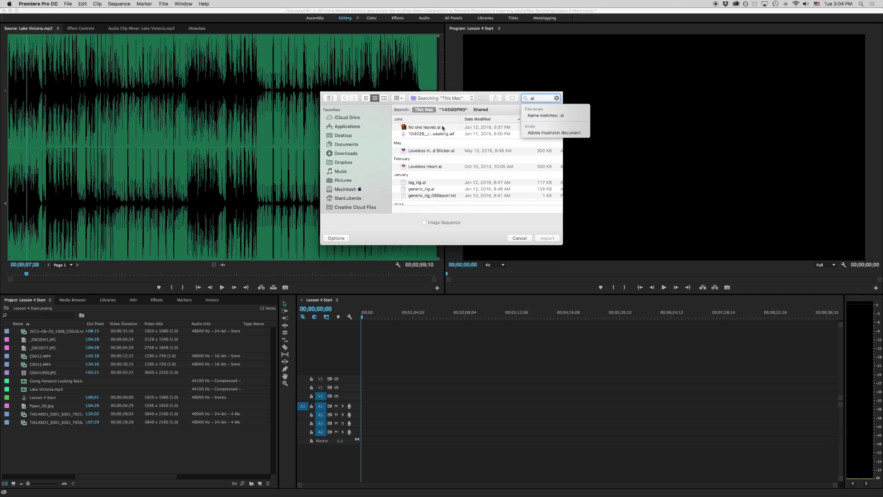
click(439, 129)
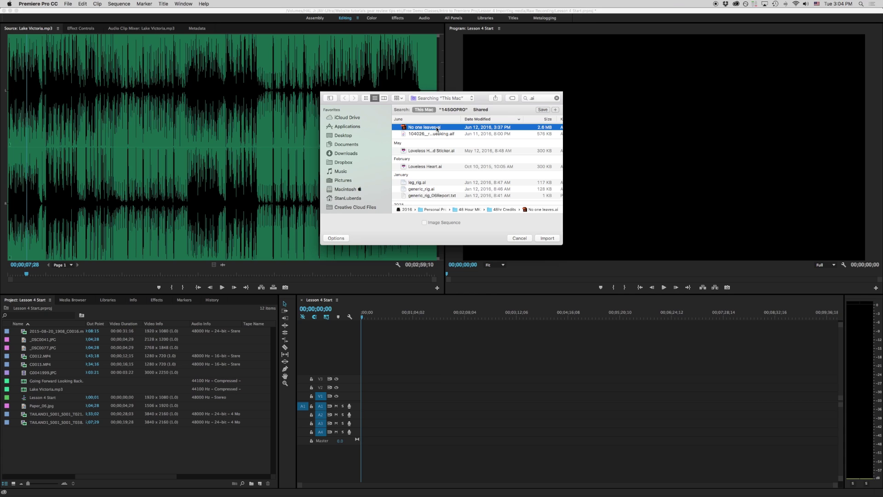
key(space)
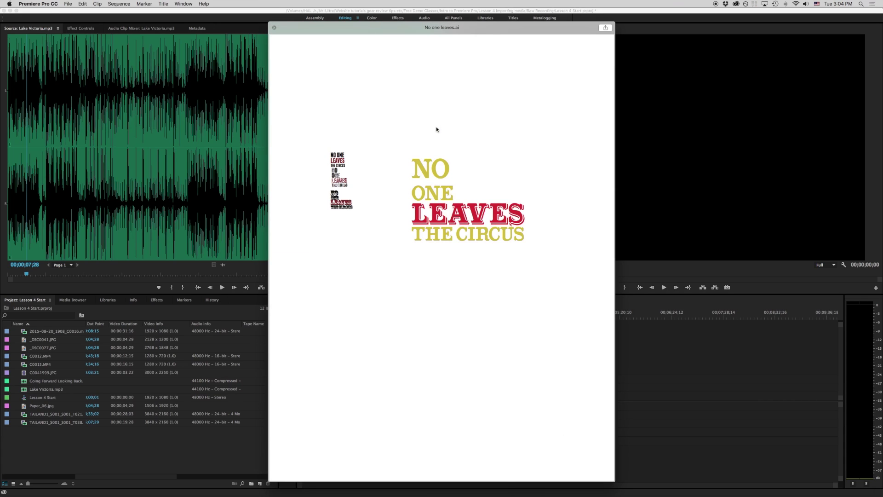
key(space)
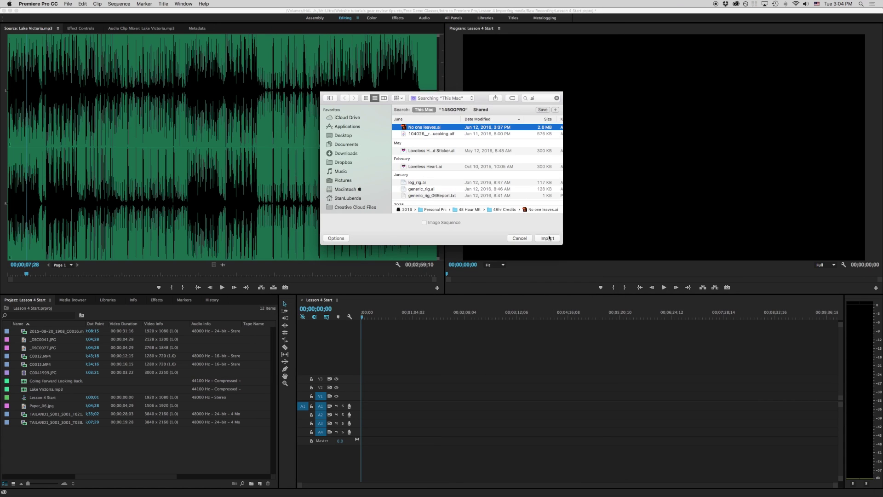
click(547, 239)
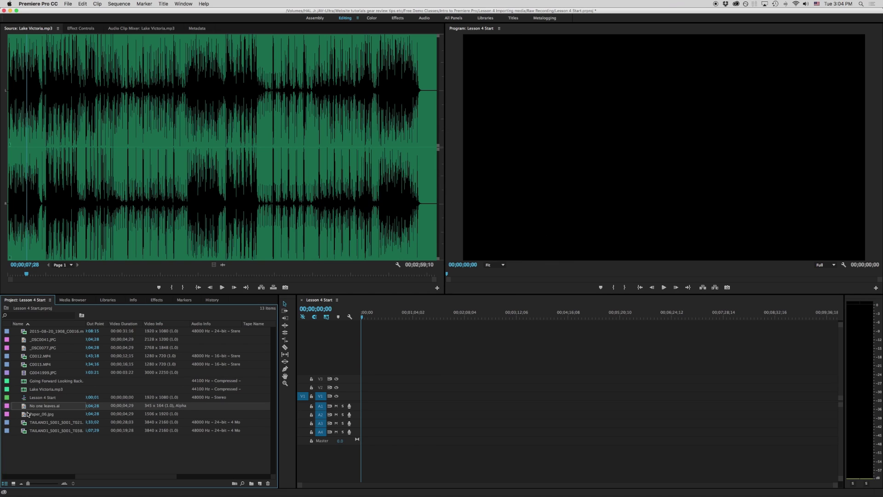
- Preview No one leaves.ai, then send it to Illustrator with Edit Original
double_click(30, 406)
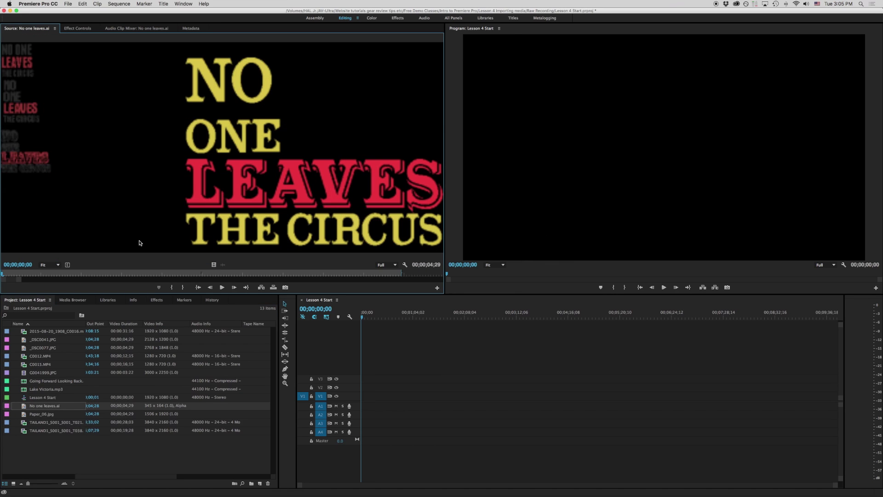
right_click(24, 407)
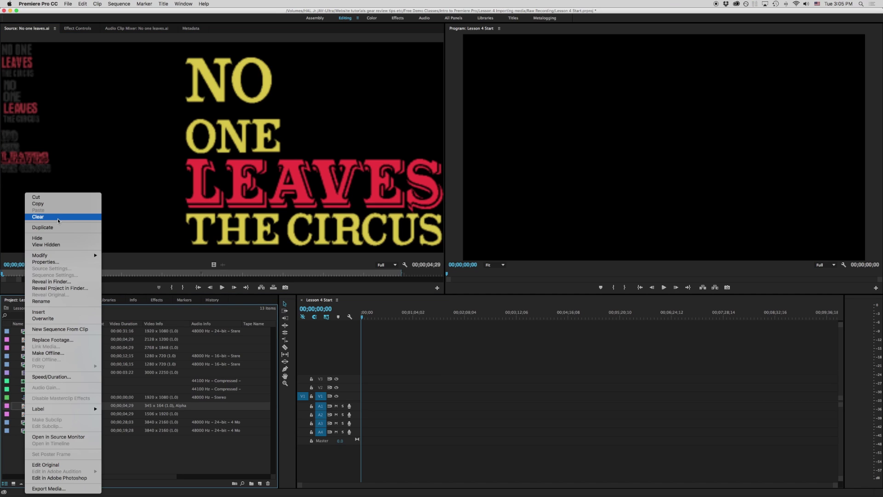
click(66, 465)
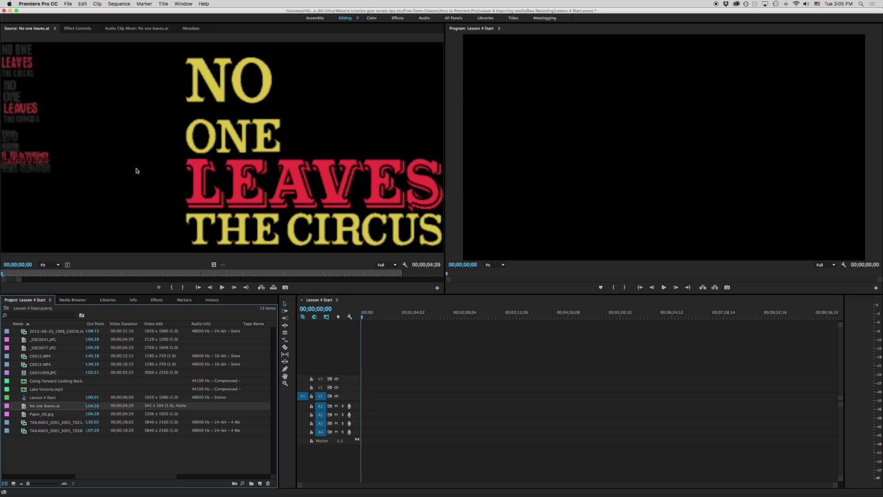
- Import STORM - Slides.psd with Import As set to Sequence and confirm
double_click(125, 458)
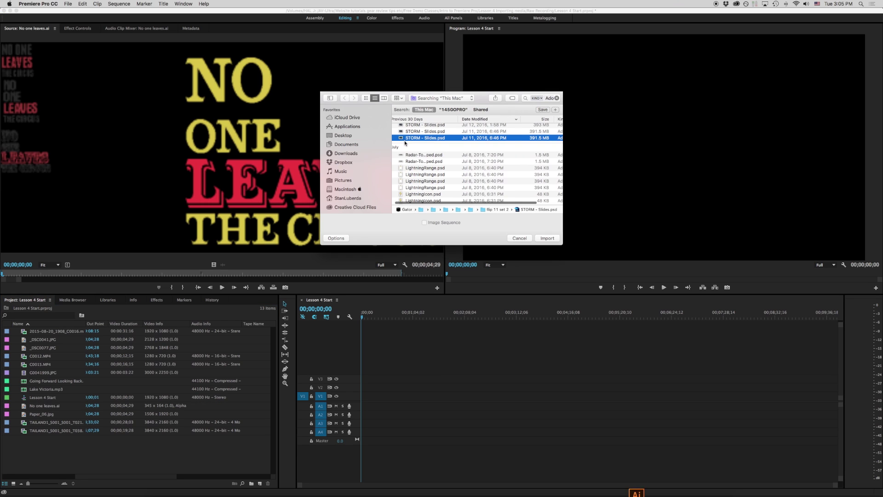
double_click(425, 138)
drag(442, 182, 457, 227)
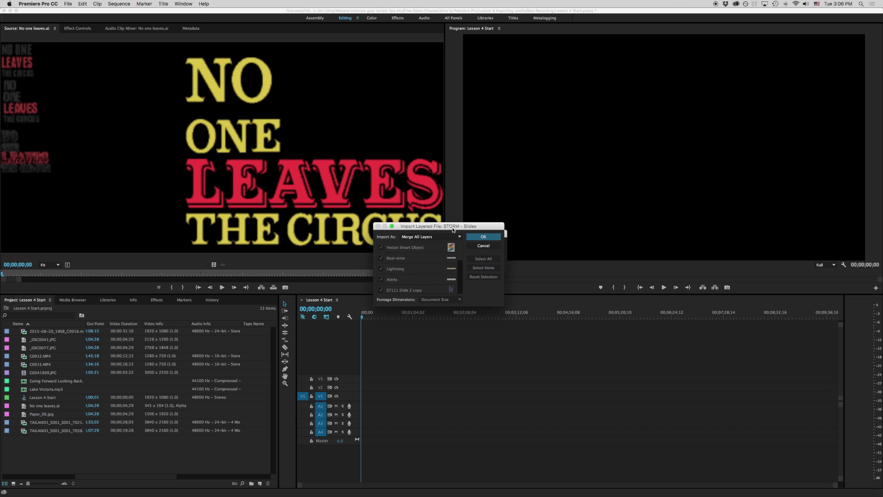
click(422, 234)
click(429, 241)
scroll(412, 260, down, 3)
scroll(412, 261, down, 3)
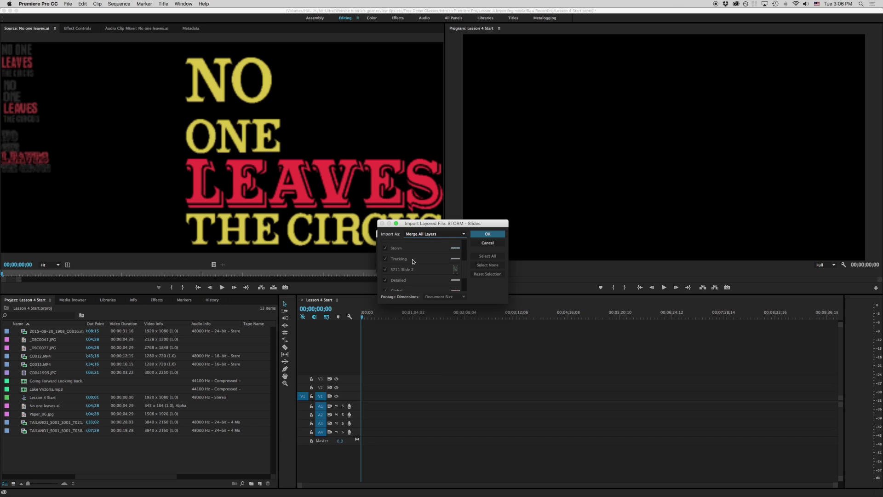
scroll(412, 261, down, 3)
scroll(399, 273, down, 3)
click(435, 234)
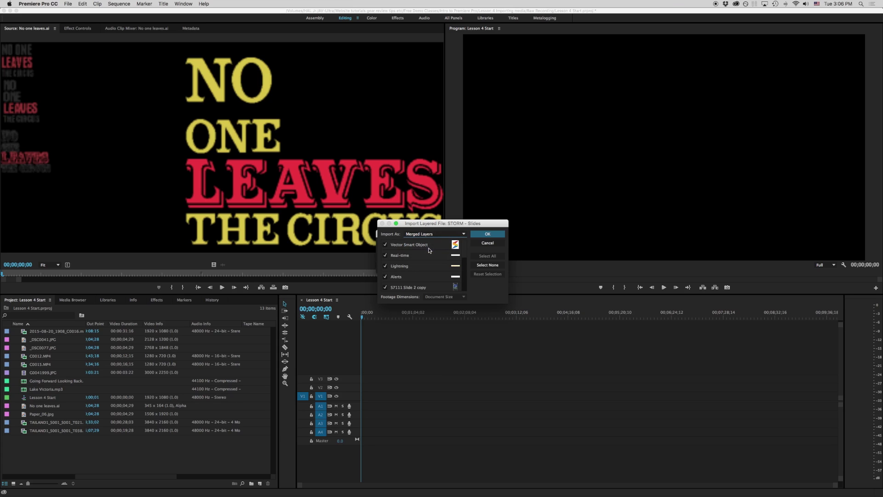
click(435, 234)
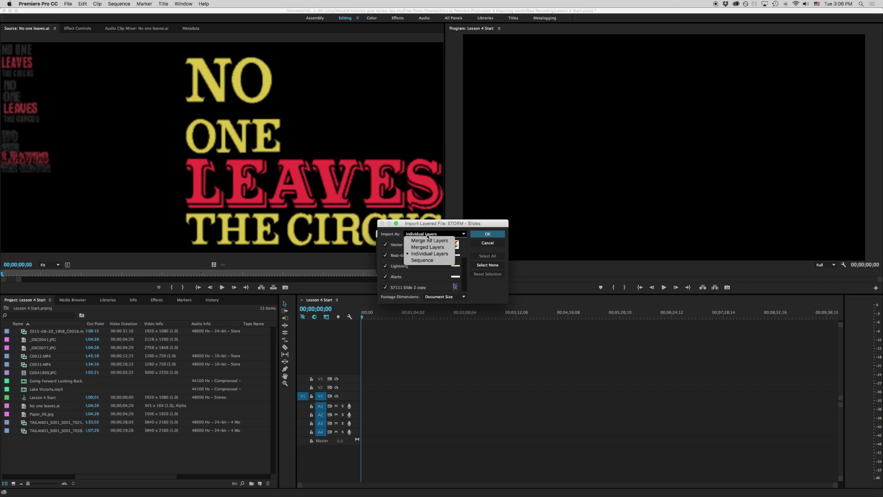
click(430, 261)
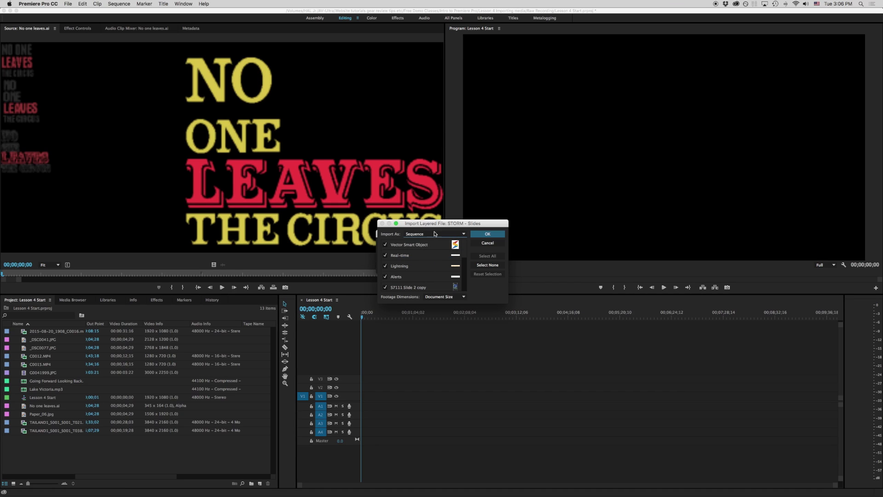
click(487, 235)
click(17, 423)
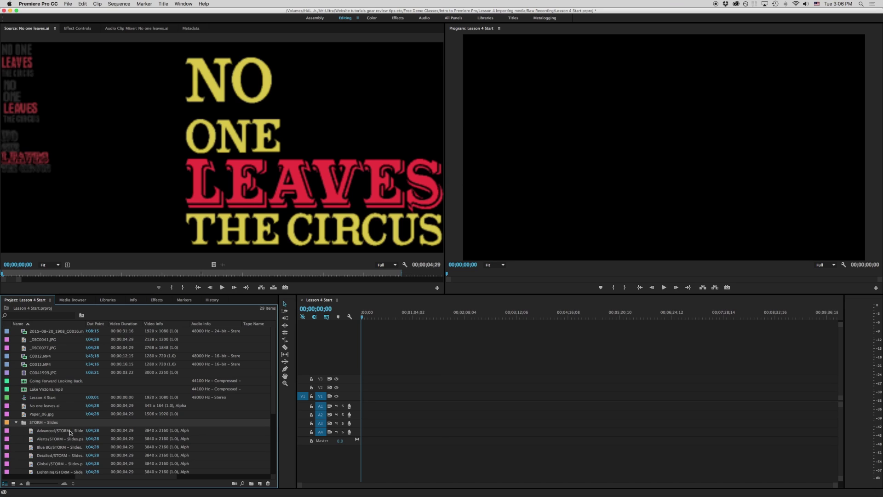
scroll(71, 432, down, 5)
scroll(63, 418, down, 4)
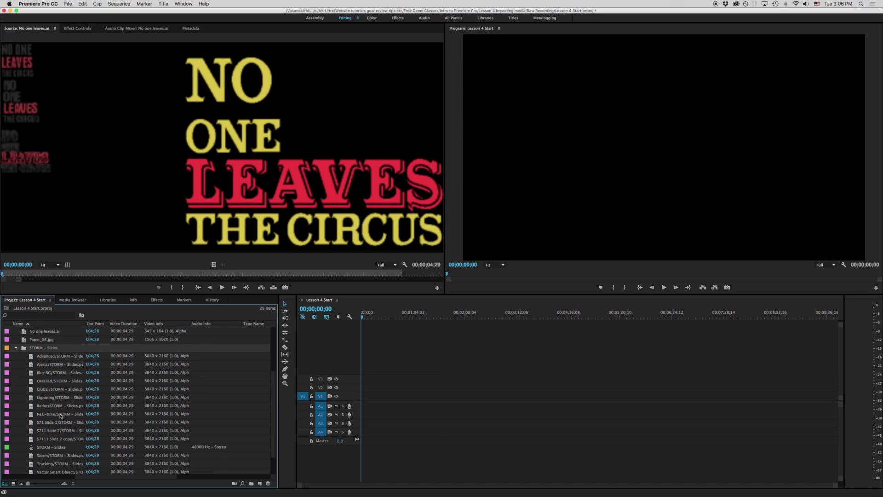
- Open STORM - Slides, scrub in, and hide the LIGHTNING, Merida map and overlapping layers
double_click(35, 449)
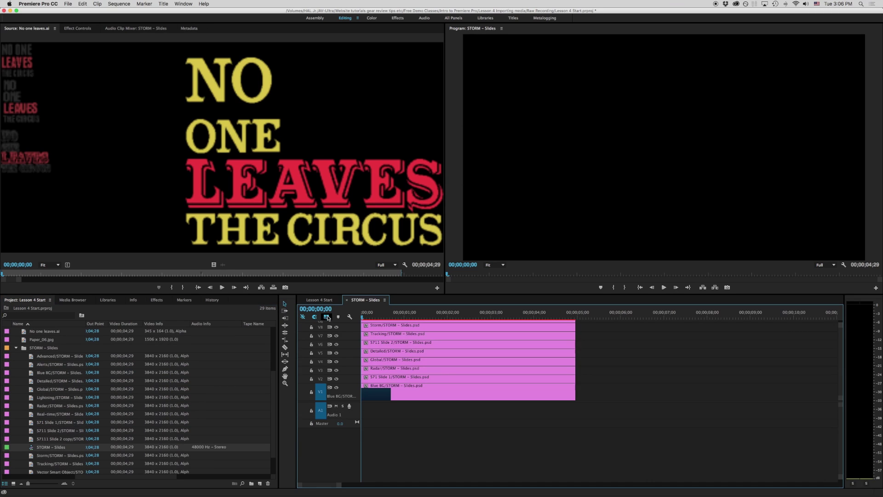
drag(362, 315, 389, 315)
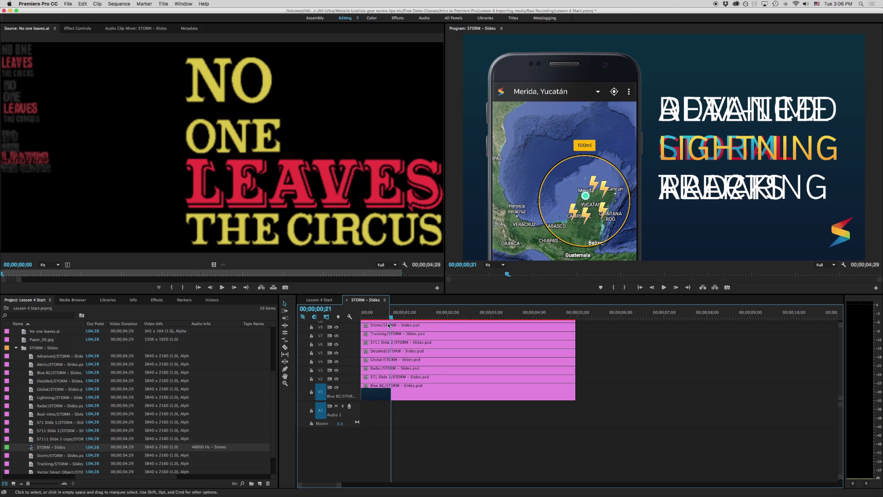
scroll(371, 353, up, 5)
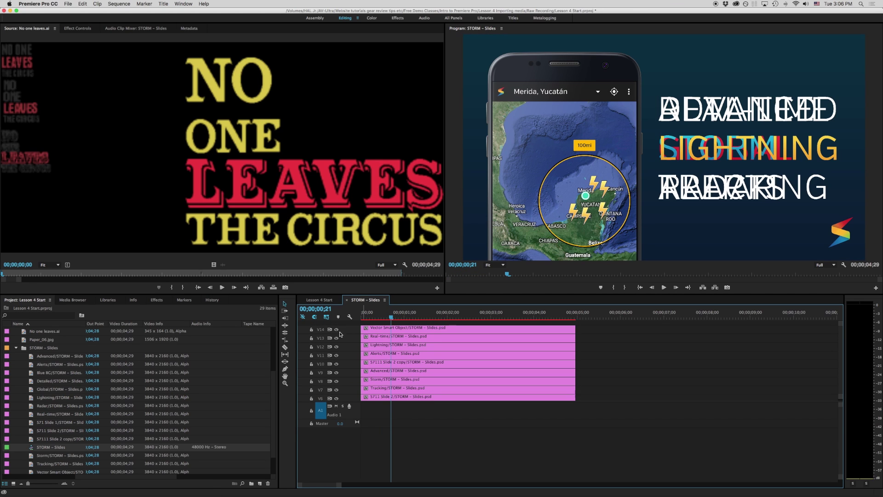
click(337, 329)
click(337, 347)
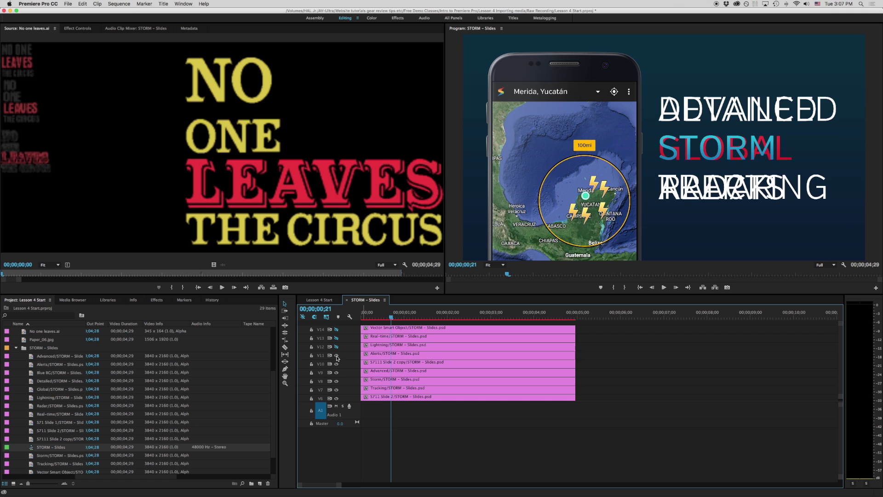
click(337, 364)
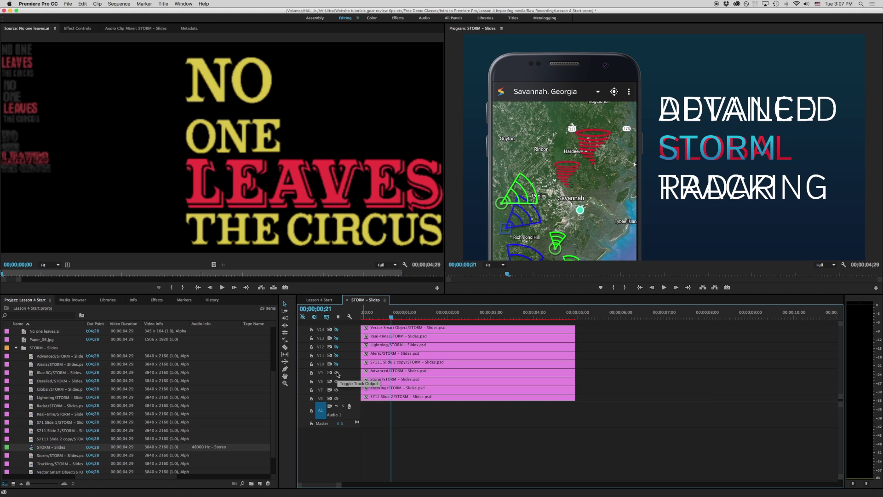
- Hide the STORM, TRACKING and ADVANCED layers, then toggle the Storm logo and REALTIME layers
click(337, 380)
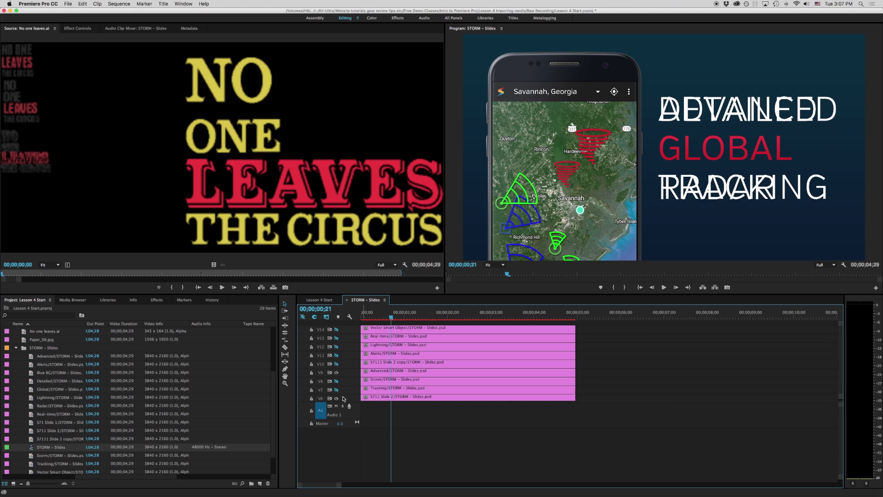
click(337, 389)
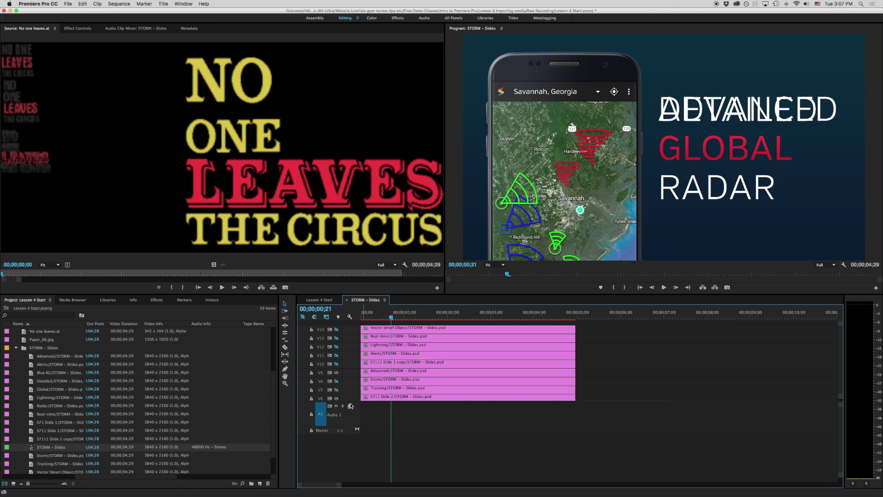
click(337, 373)
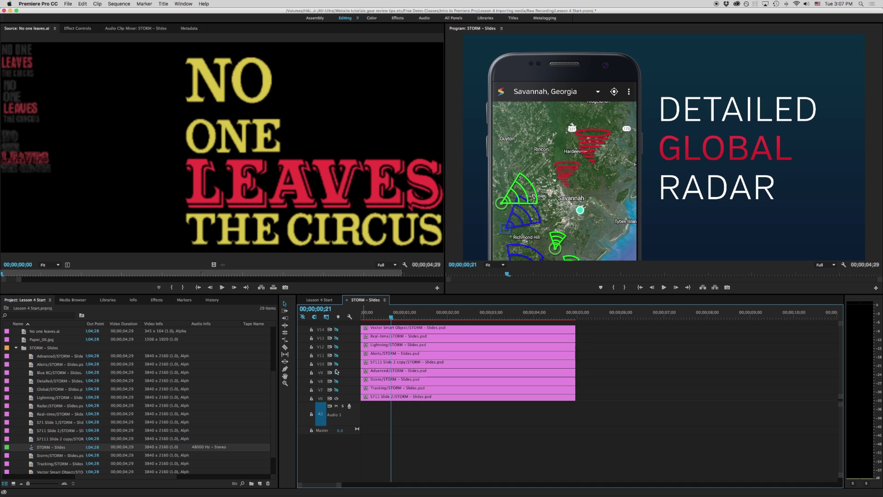
click(336, 331)
click(336, 336)
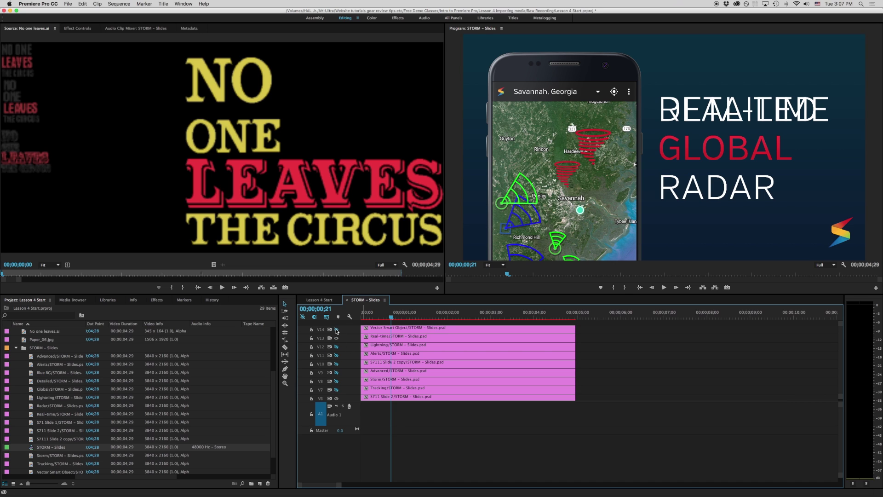
click(337, 338)
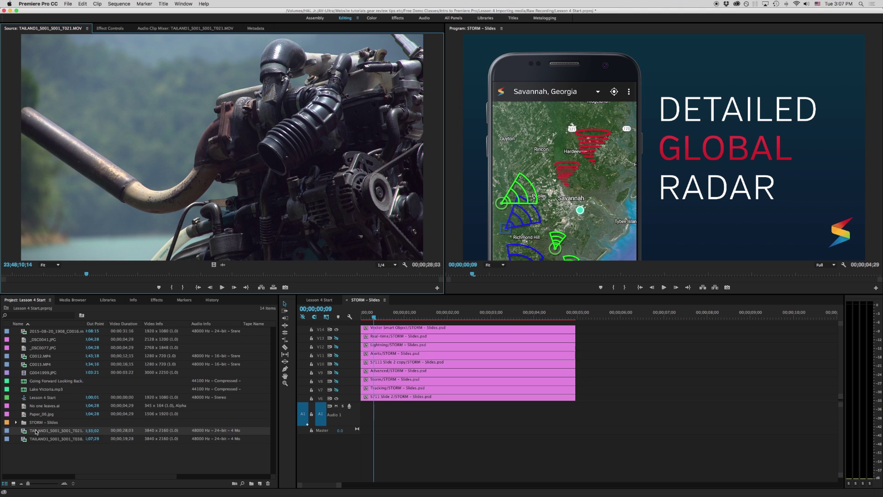
- Reveal TAILAND1_S001_S001_T021.MOV in Finder from its context menu
right_click(25, 430)
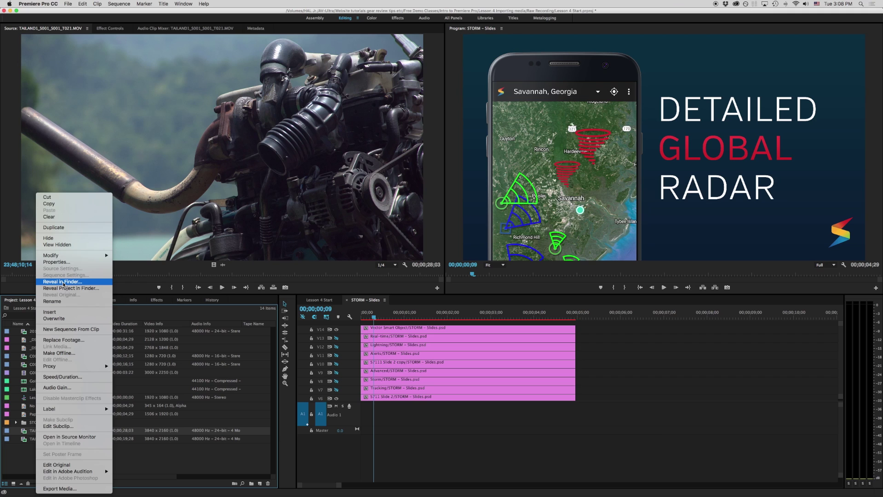
click(63, 283)
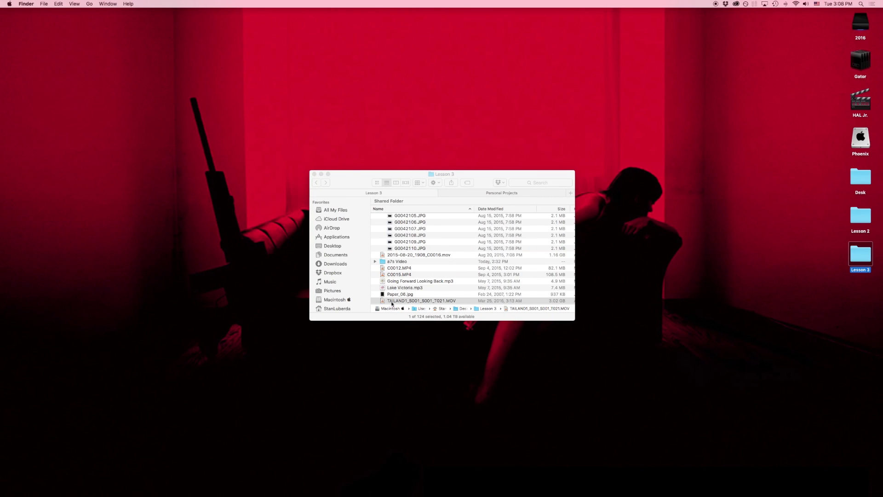
- Quick Look TAILAND1_S001_S001_T021.MOV, move the Lesson 3 folder to the Trash, and close Finder
click(392, 301)
key(space)
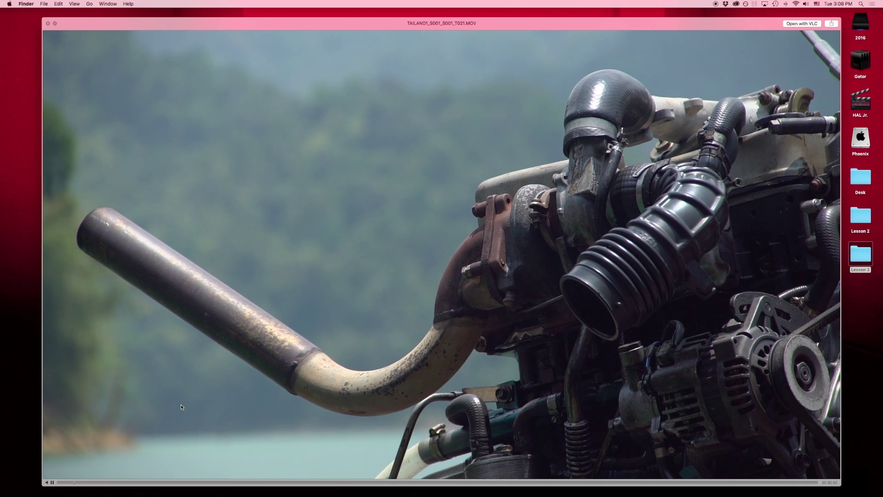
key(space)
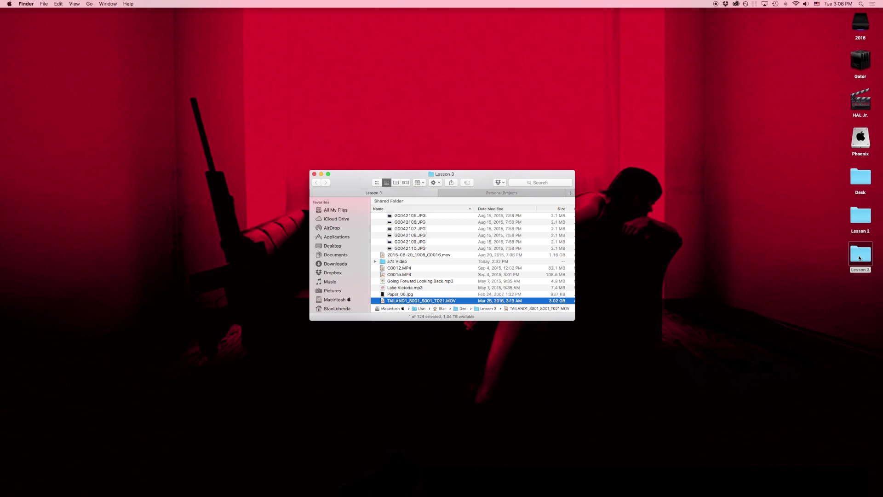
drag(859, 257, 724, 483)
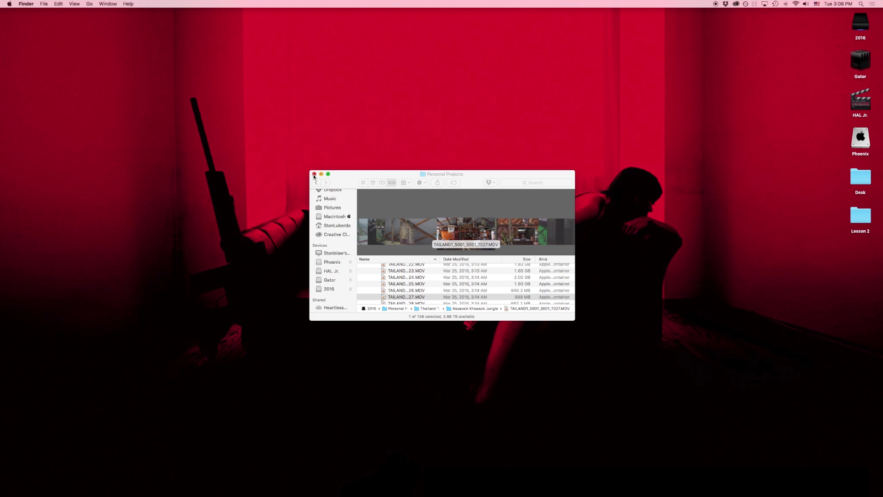
click(315, 176)
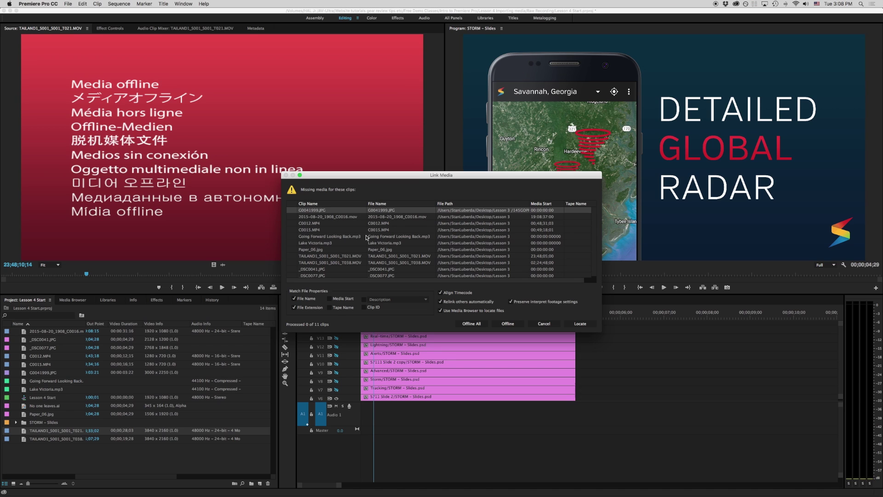
scroll(558, 235, right, 1)
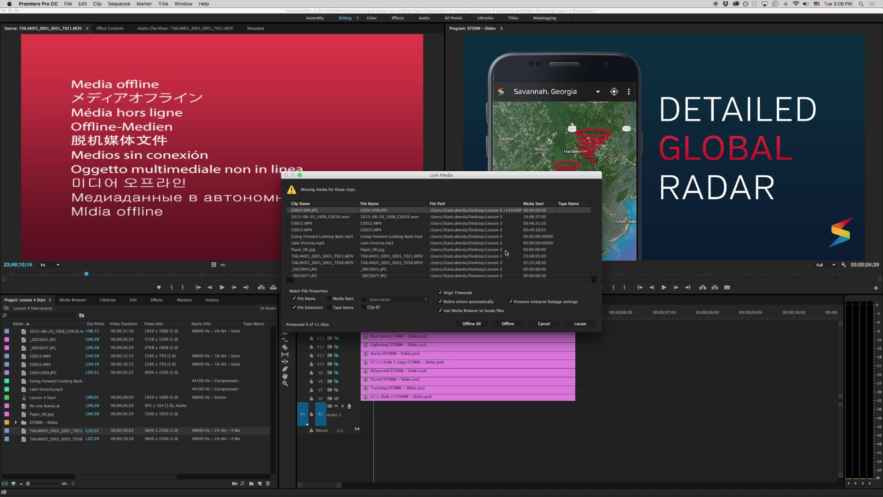
scroll(484, 249, down, 1)
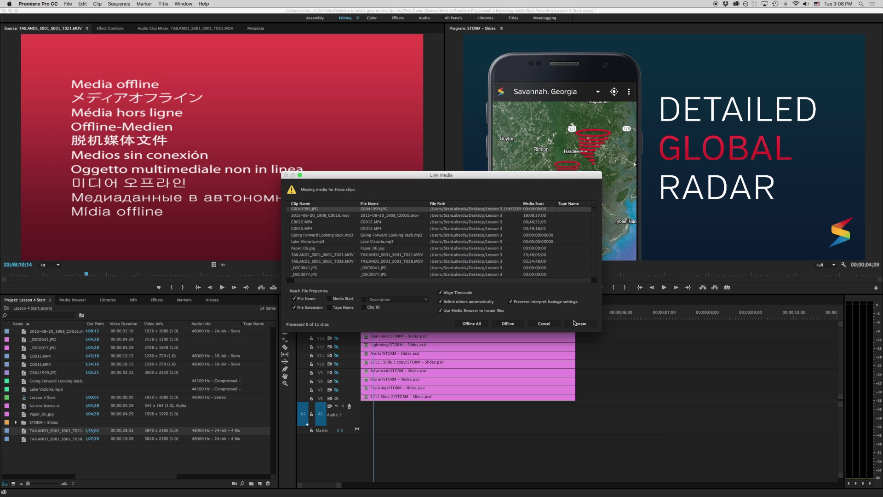
- Cancel the Link Media dialog, leaving every missing clip unlinked
click(540, 324)
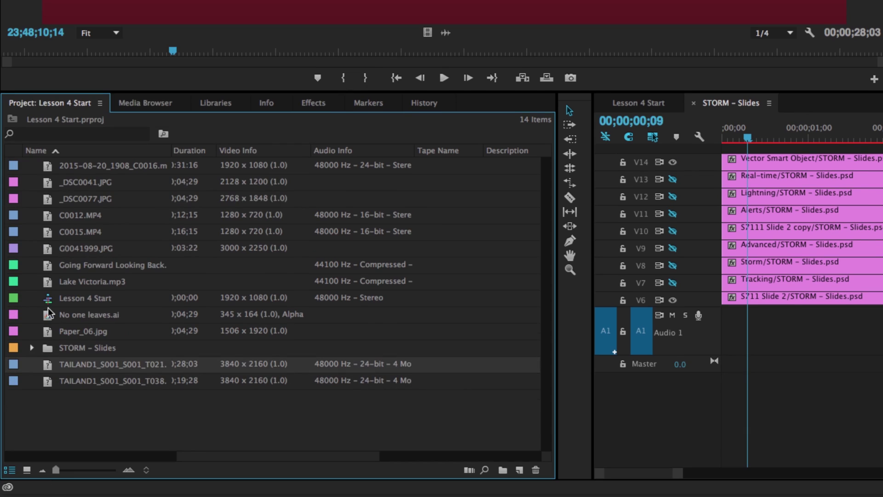
- Preview No one leaves.ai, check C0015.MP4 and C0012.MP4 offline details, and drop C0012.MP4 into STORM - Slides
double_click(49, 317)
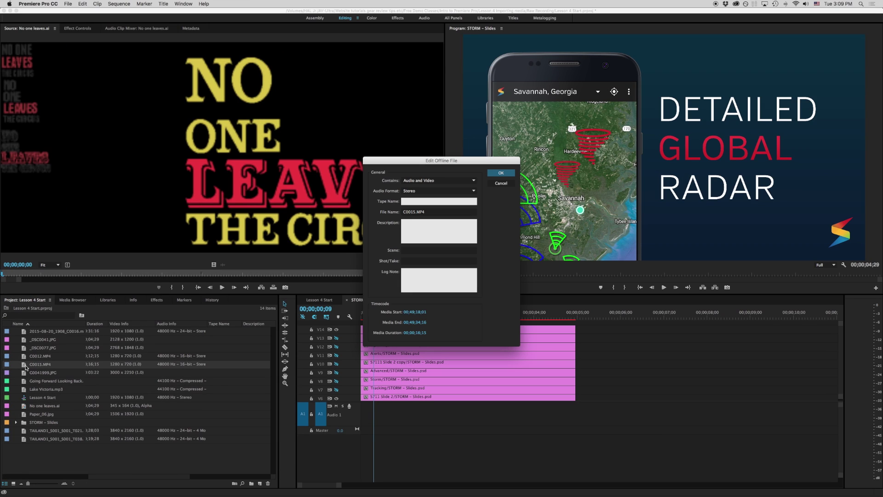
click(501, 183)
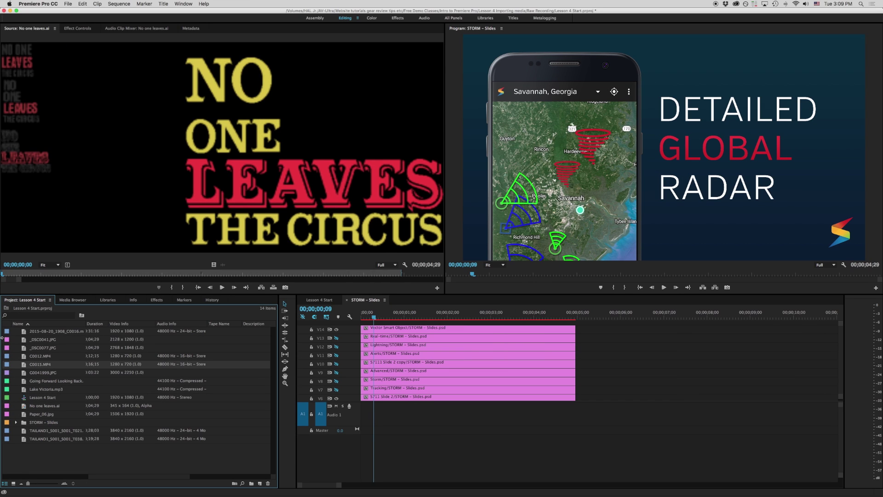
double_click(36, 356)
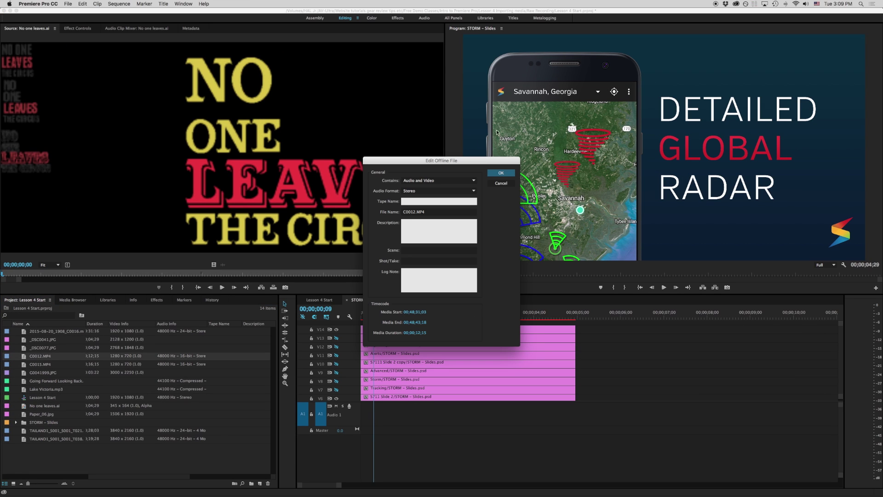
click(501, 183)
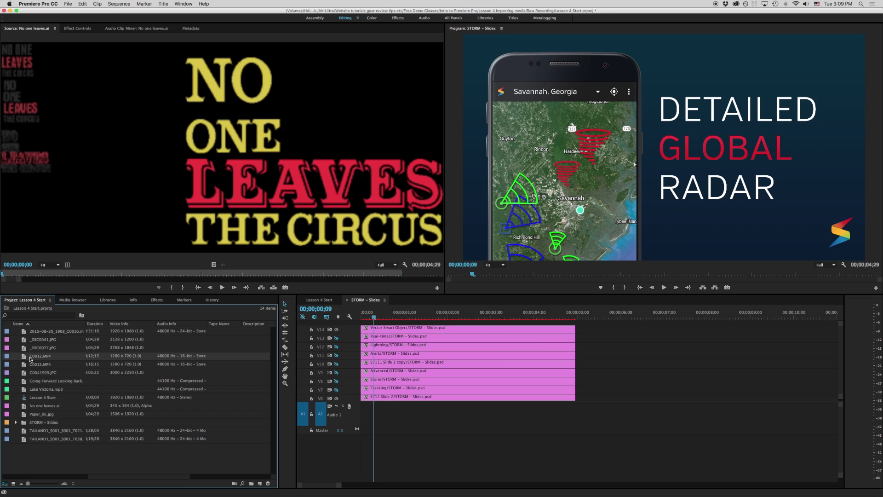
drag(36, 357, 599, 363)
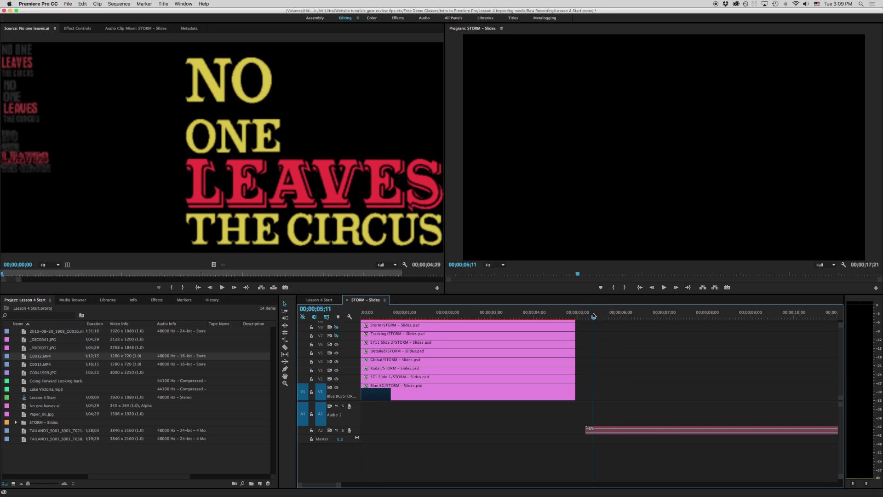
- Scrub the STORM - Slides playhead and undo the dropped C0012.MP4 clip
click(614, 314)
drag(613, 315, 635, 314)
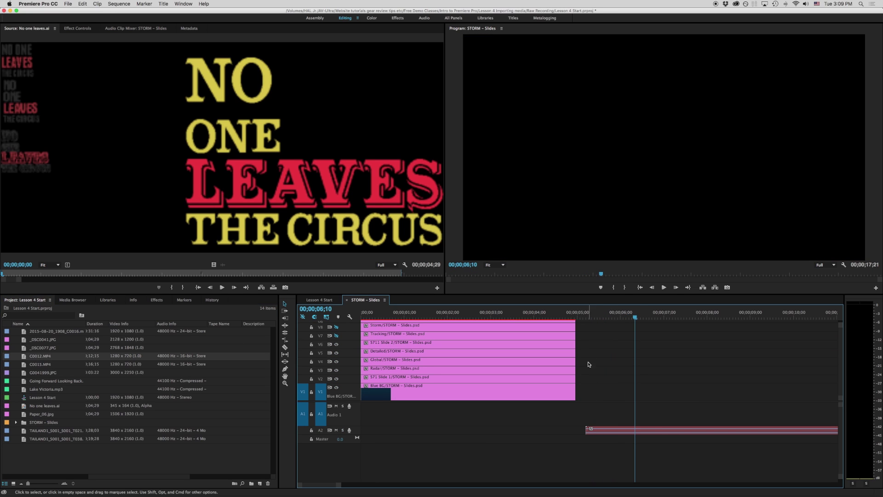
key(ctrl+z)
- Select and remove the offline clips in Lesson 4 Start, then move to the Finder Space
click(320, 299)
drag(363, 316, 366, 317)
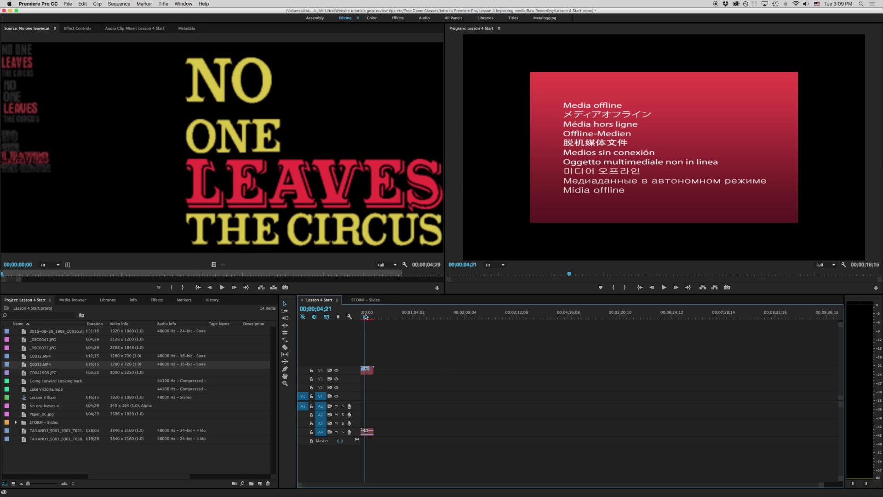
key(ctrl+z)
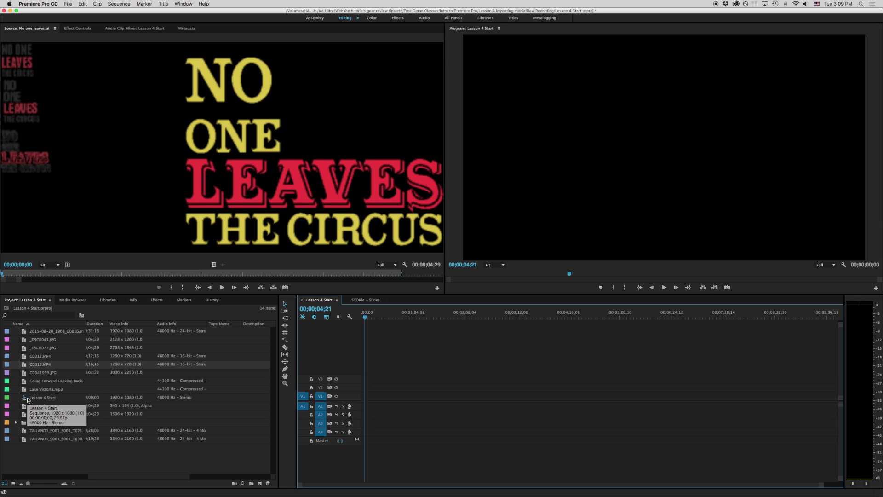
scroll(28, 401, right, 5)
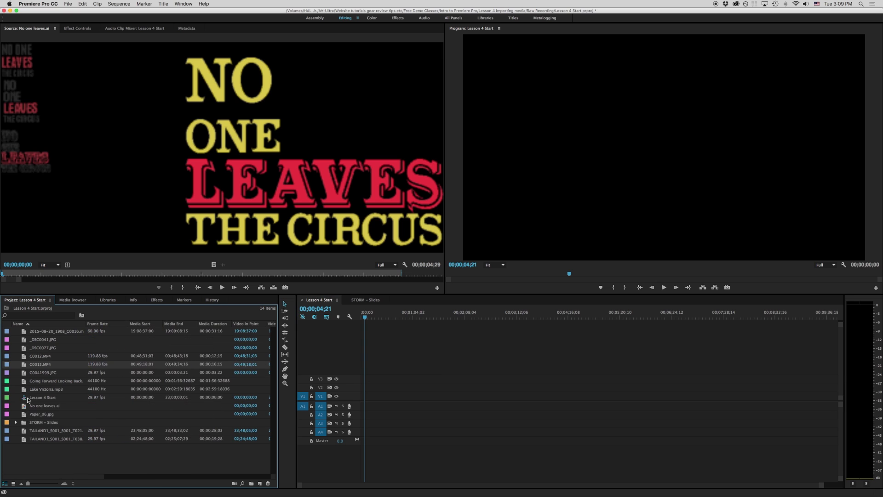
key(ctrl+Right)
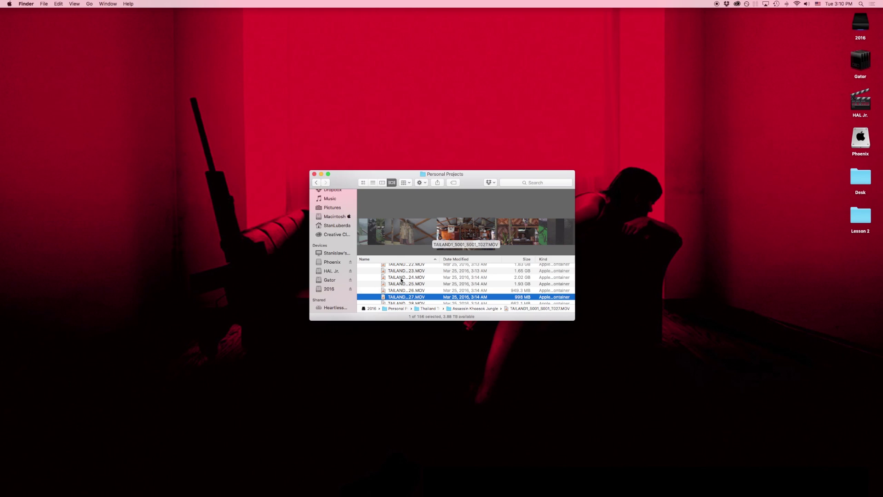
scroll(401, 279, down, 10)
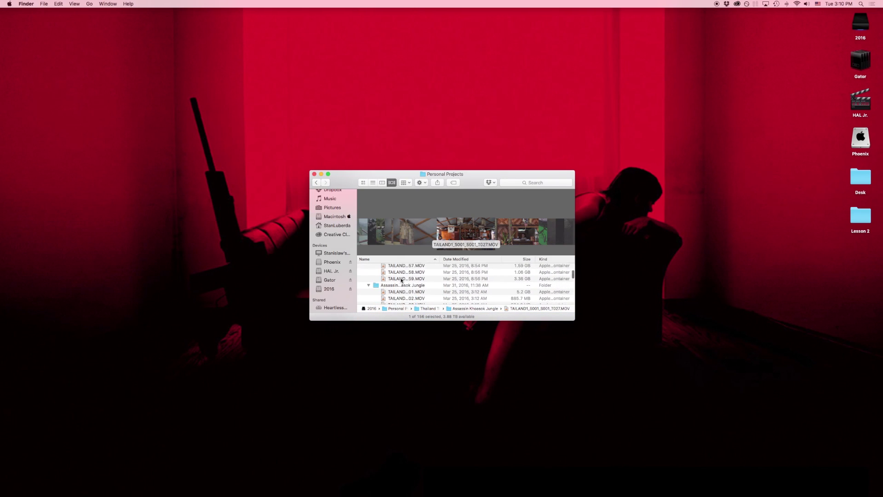
- Collapse the Khoasok Jungle, Phang nga bay, phuket and Shanghai folders, widening the Name column
click(369, 274)
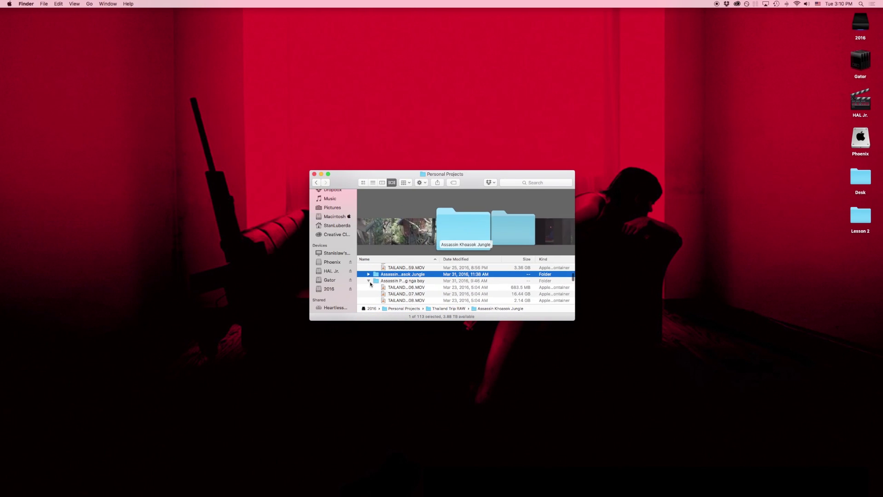
click(369, 281)
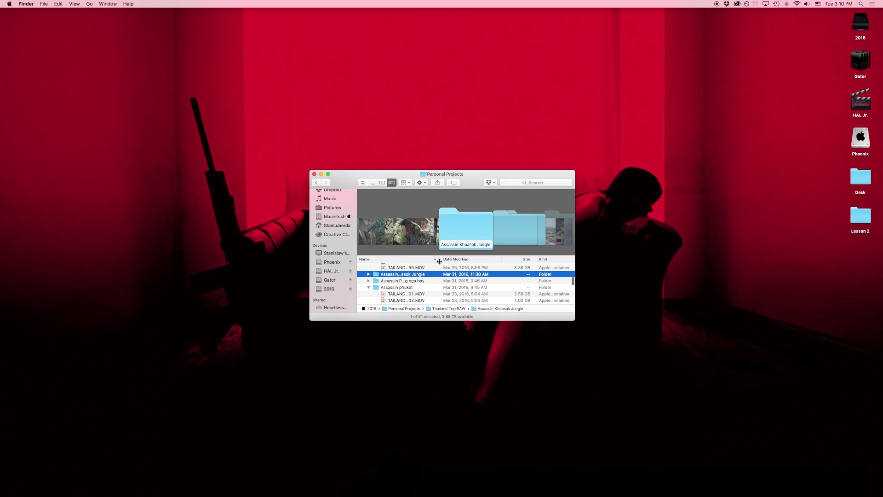
drag(439, 260, 480, 261)
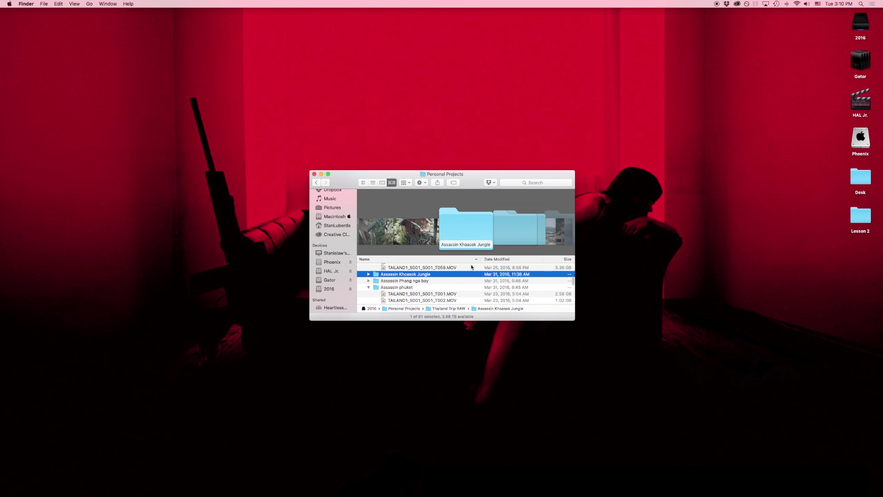
click(369, 287)
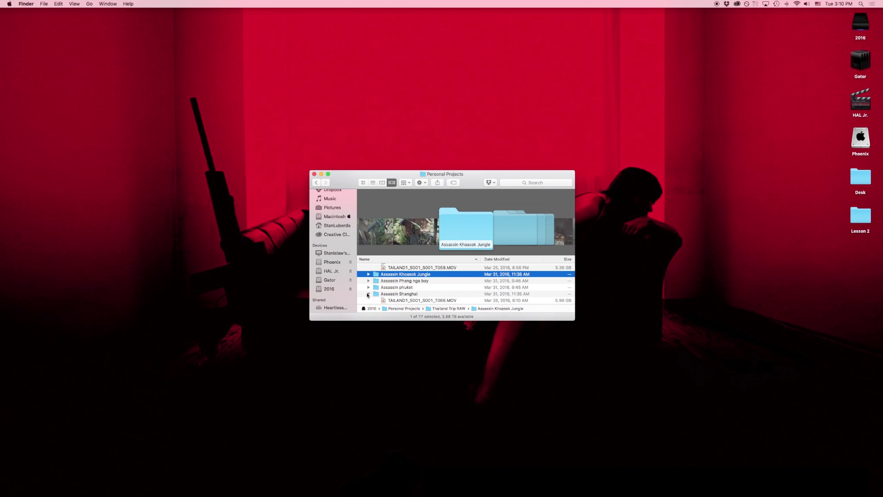
scroll(404, 290, down, 2)
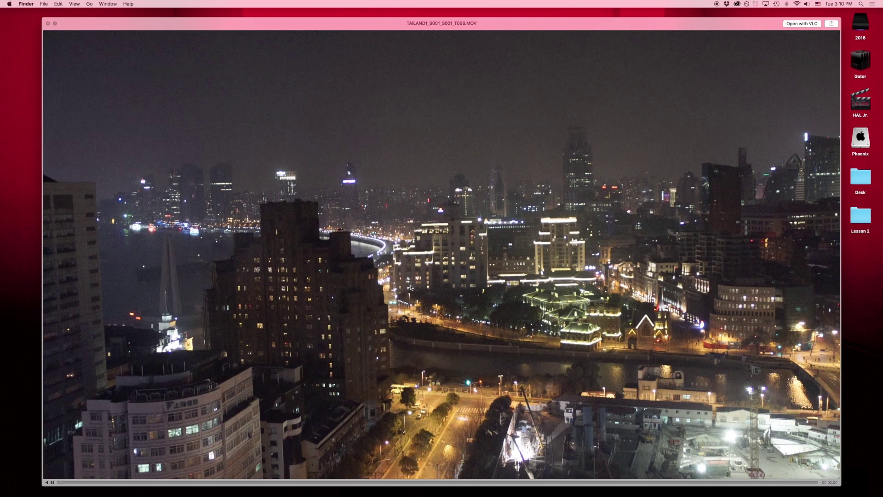
key(space)
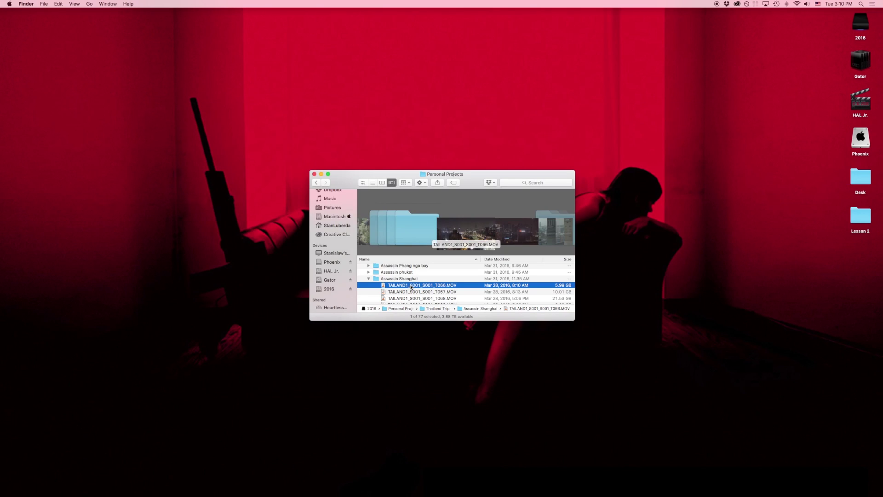
click(369, 279)
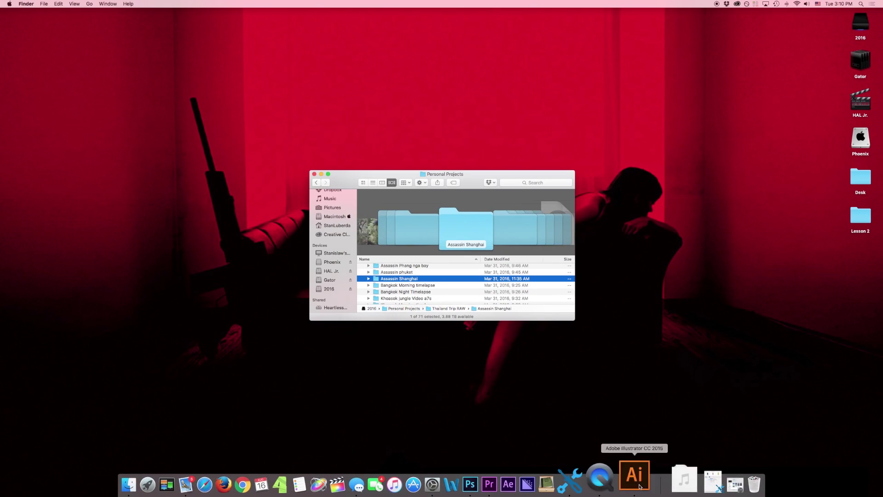
- Restore Lesson 3 from the Trash with Cmd+Z, open it to confirm, then close its window
key(super+z)
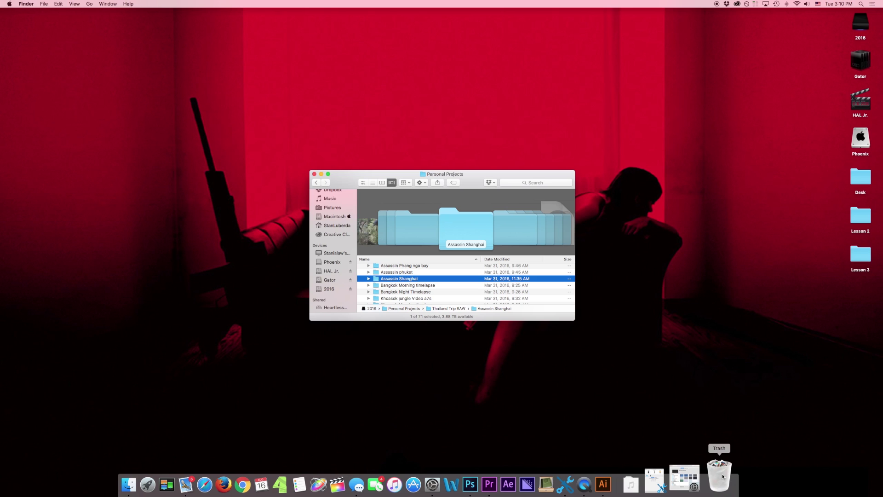
double_click(862, 257)
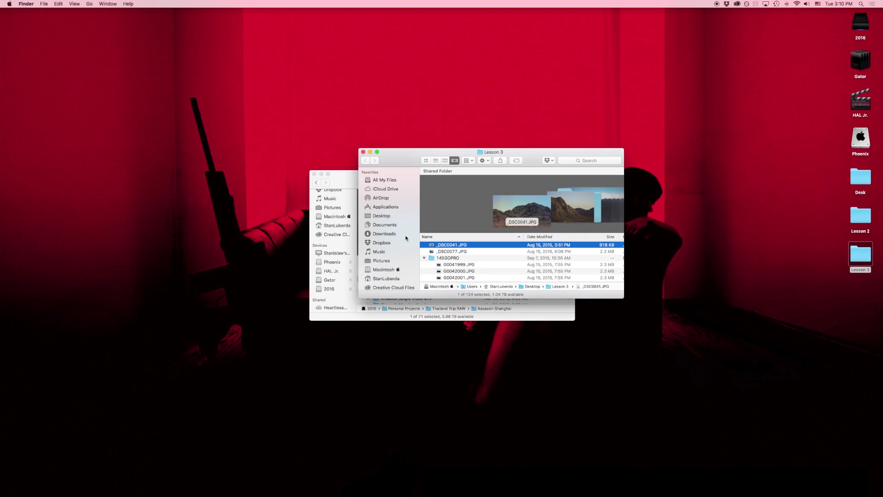
click(428, 259)
click(364, 152)
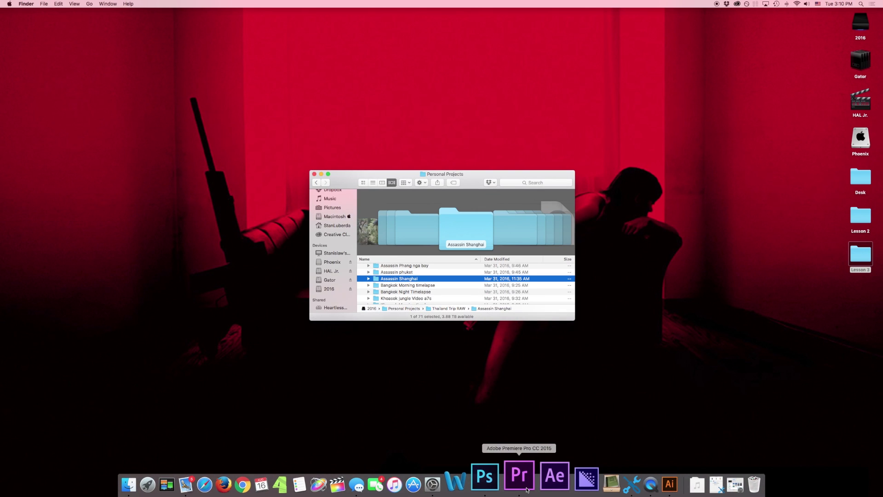
- Select both offline stills, _DSC0041.JPG and _DSC0077.JPG, after dismissing the Edit Offline File prompt
click(519, 476)
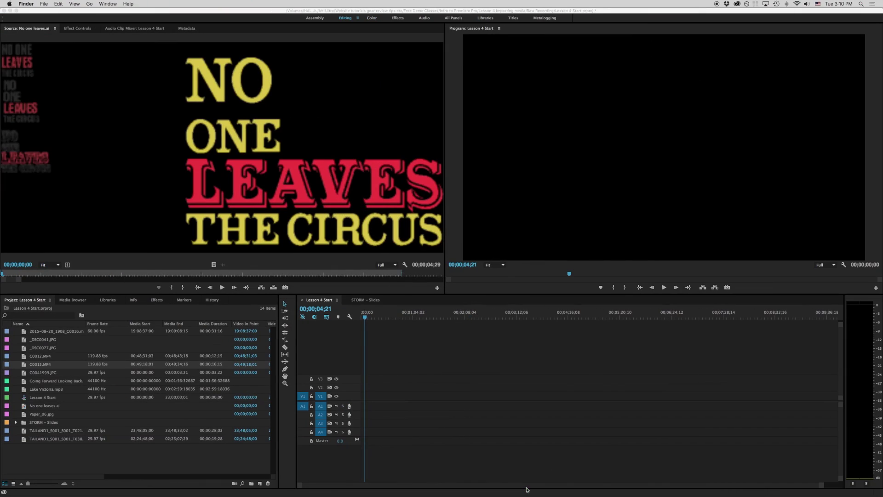
click(38, 347)
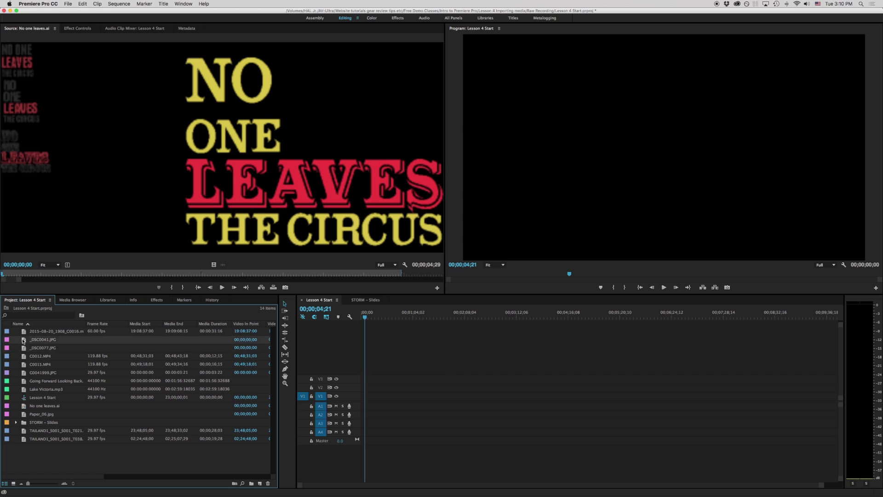
double_click(43, 340)
click(501, 184)
shift+click(42, 348)
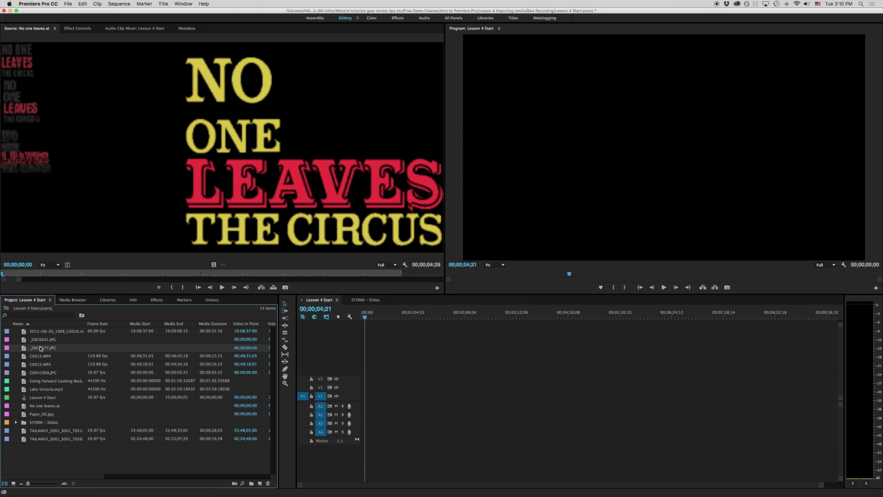
click(69, 5)
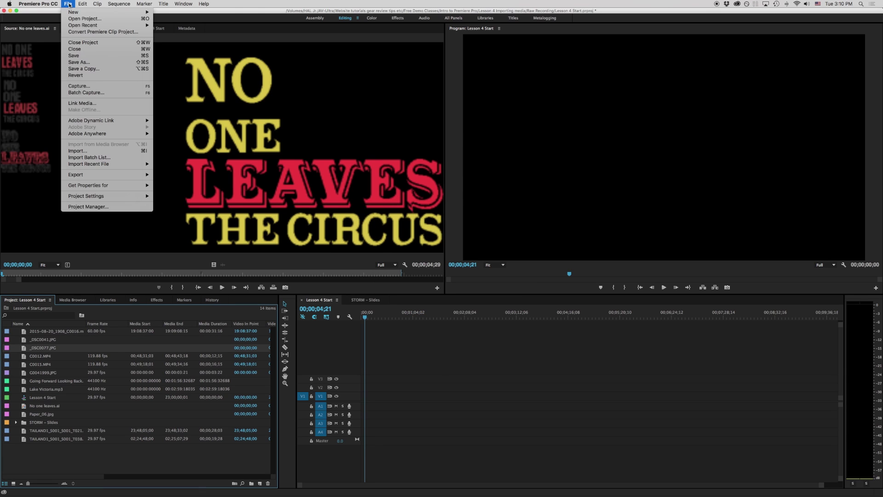
- Use Link Media to locate _DSC0077.JPG in the Lesson 3 folder and relink it
click(90, 105)
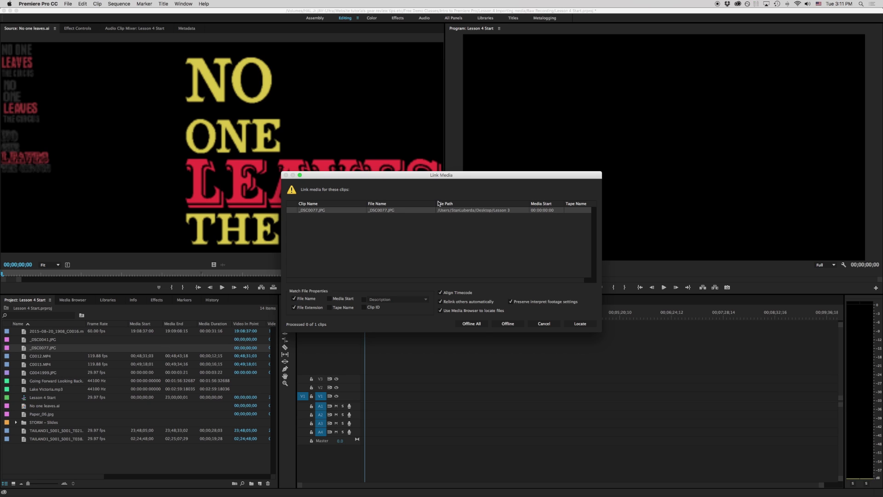
click(580, 324)
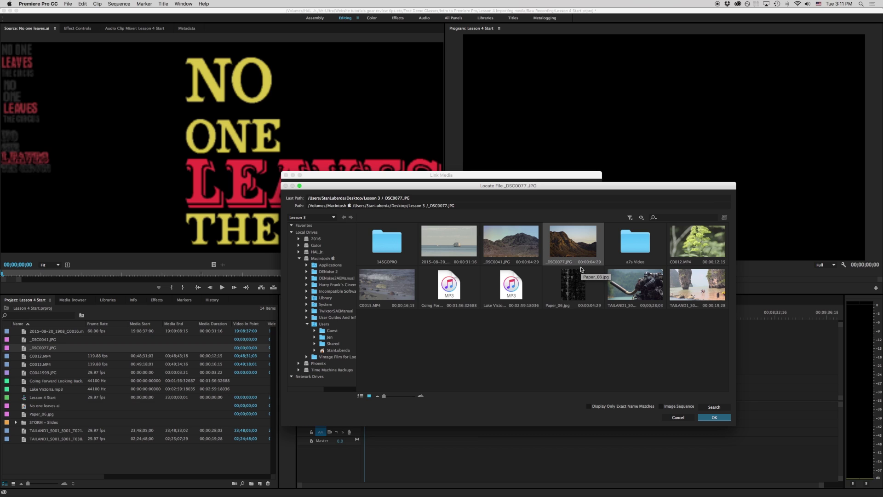
click(716, 417)
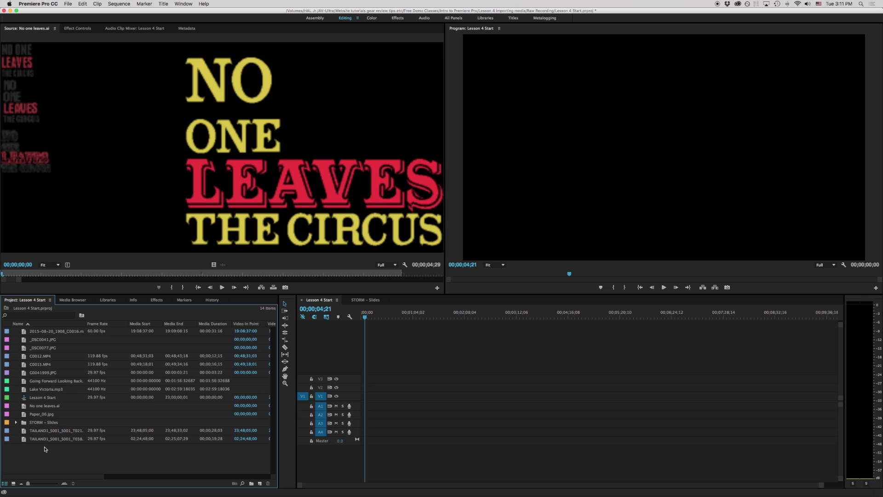
- Marquee-select all 14 items in the Project panel
click(67, 5)
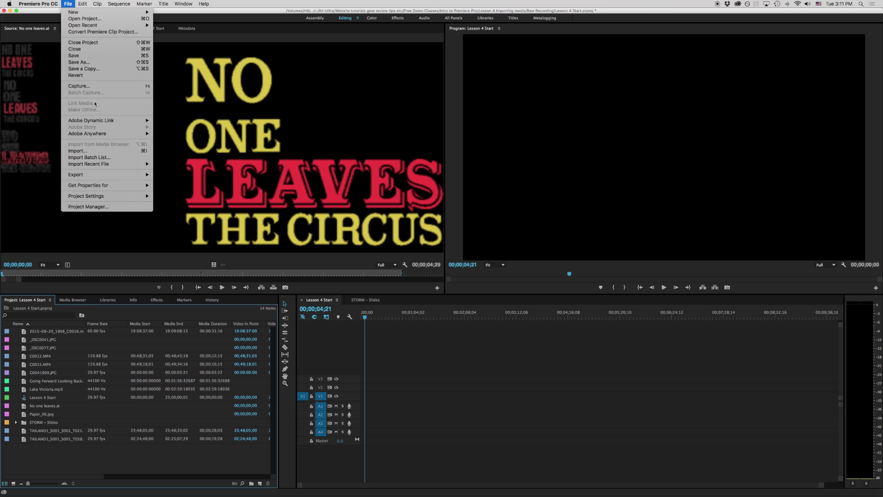
click(28, 449)
drag(69, 457, 28, 334)
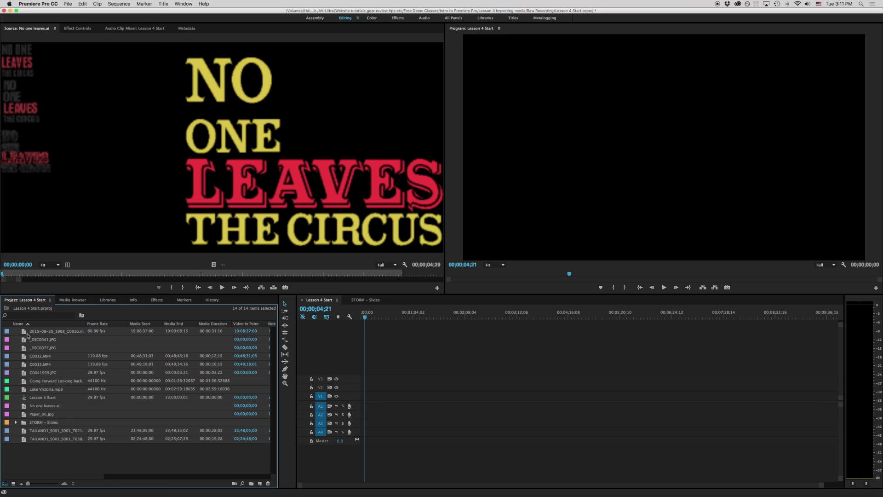
- Relink all selected clips by locating G0041999.JPG in 145GOPRO, then preview TAILAND1 T038
right_click(38, 340)
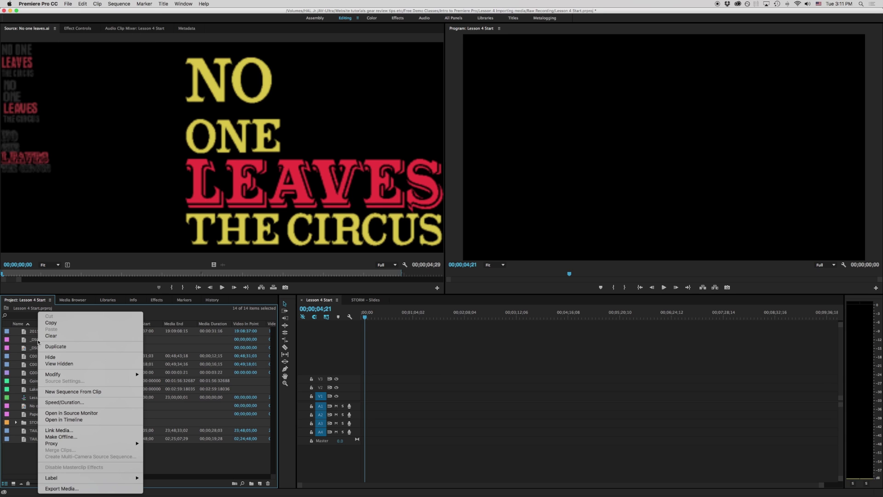
click(57, 431)
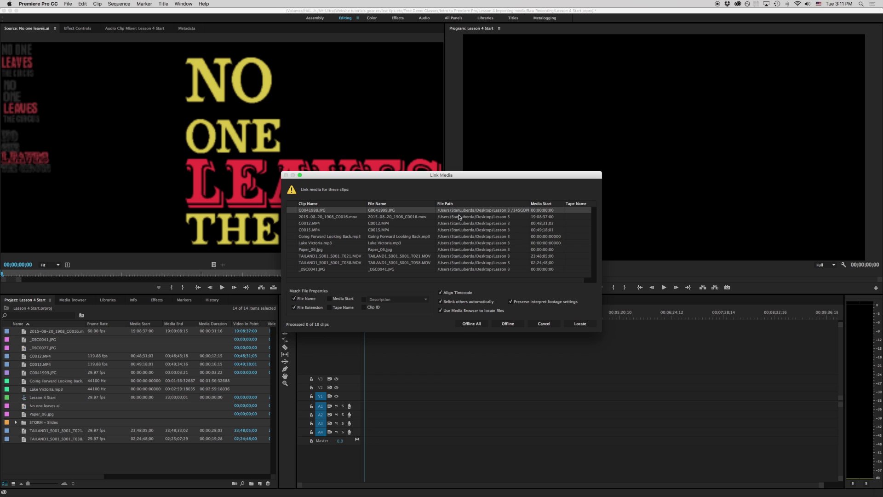
click(581, 323)
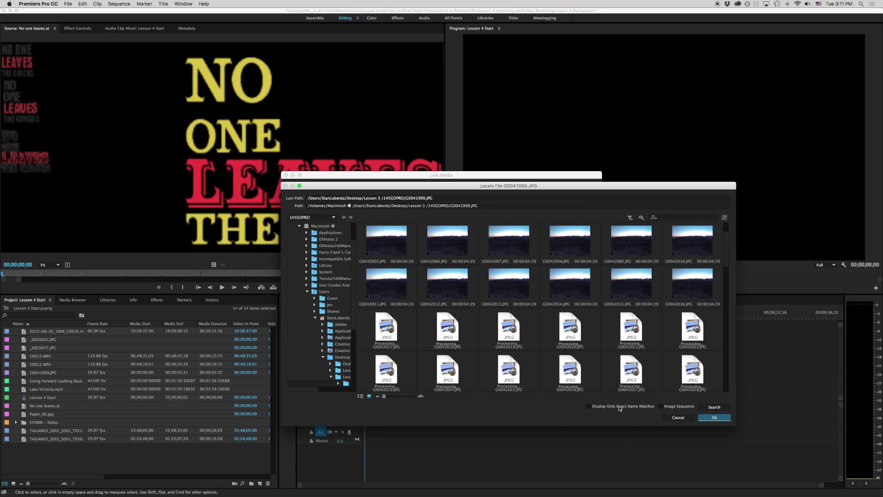
click(713, 419)
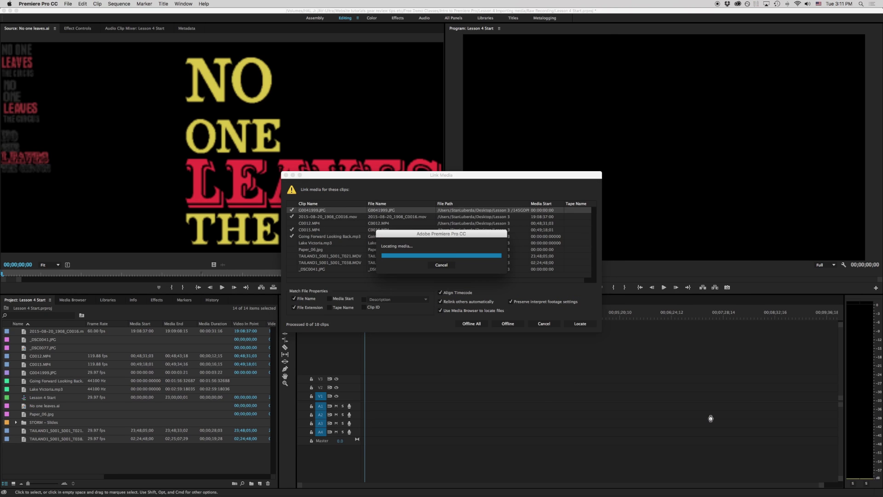
double_click(35, 439)
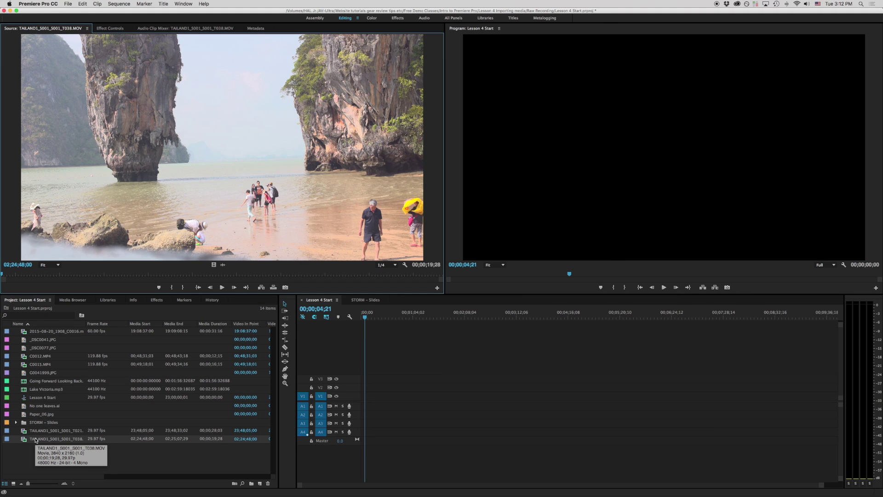
- Preview the relinked clips one by one, including TAILAND1 T021 and the sailing-ship C0016.mov
click(49, 332)
double_click(50, 332)
double_click(41, 356)
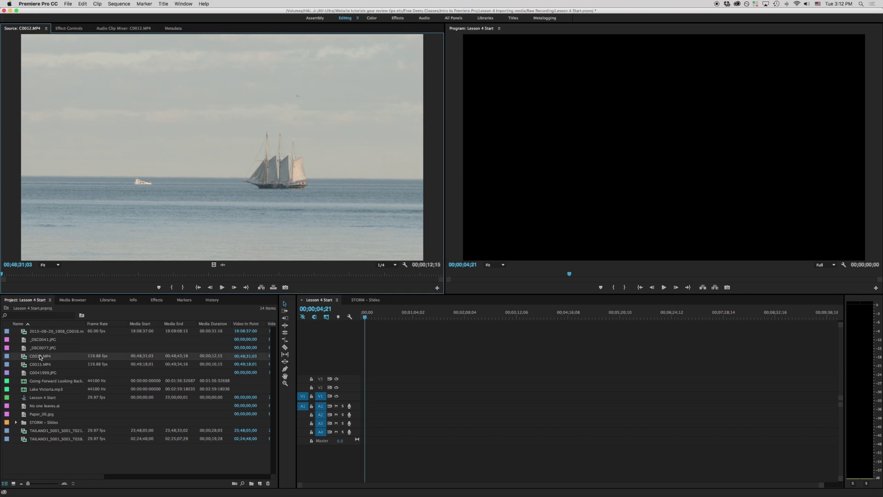
double_click(35, 364)
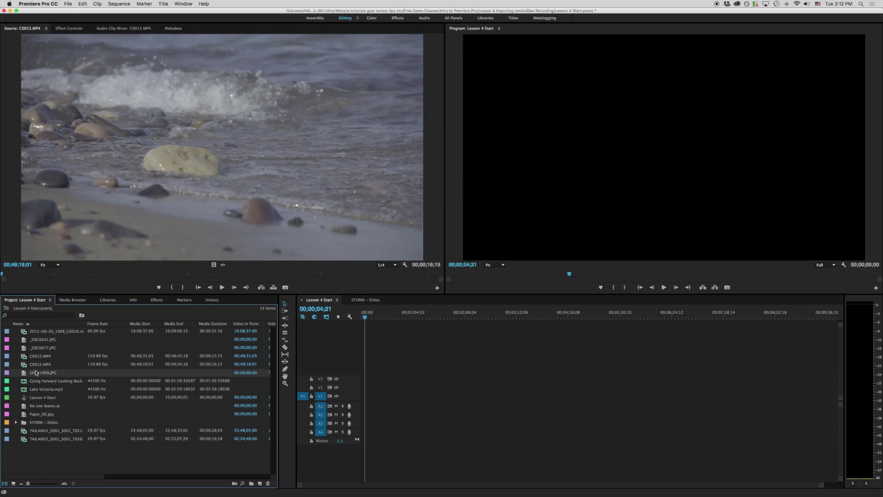
double_click(39, 373)
double_click(41, 381)
double_click(39, 406)
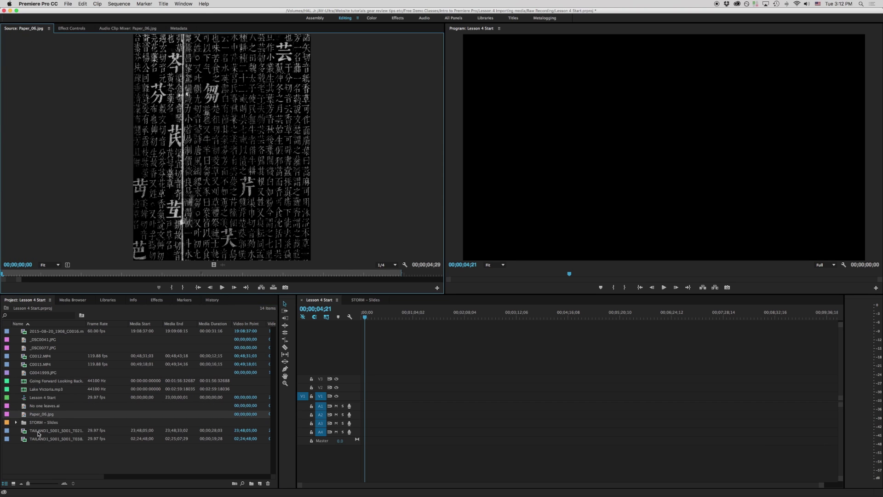
double_click(38, 431)
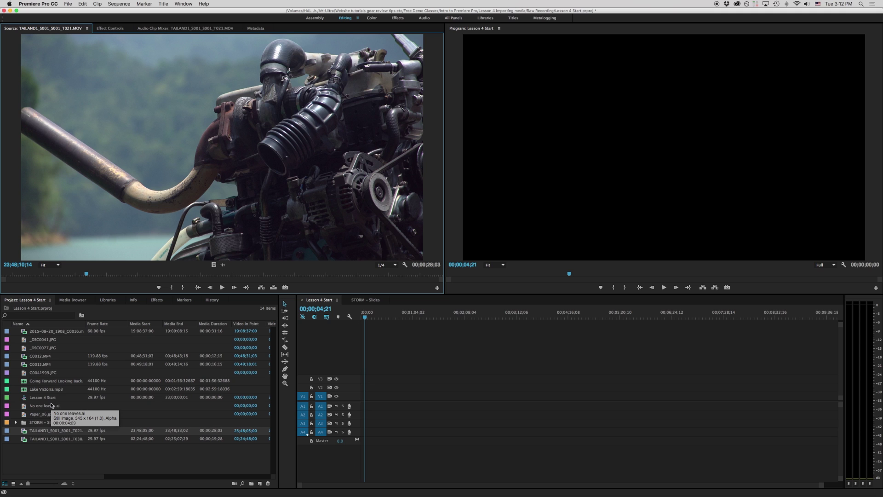
double_click(46, 389)
- Preview _DSC0041.JPG, _DSC0077.JPG, the C0012 flower and C0015 beach clips, and the sunset still
double_click(48, 330)
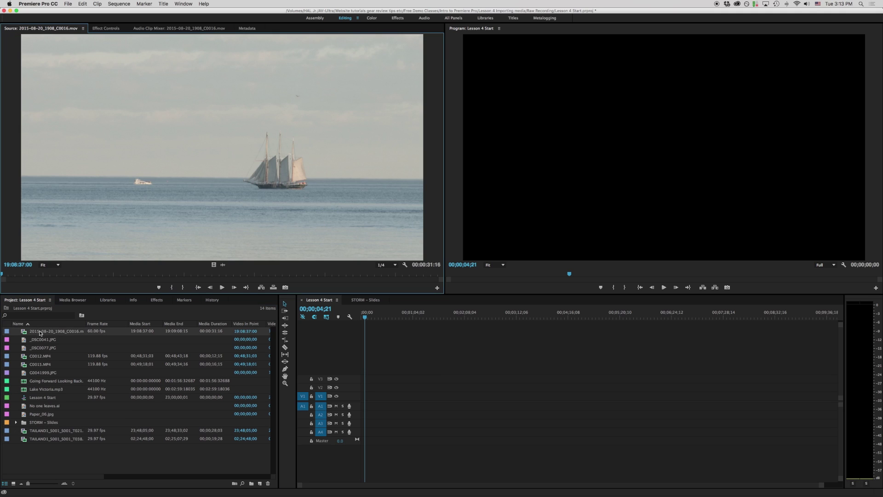
double_click(42, 340)
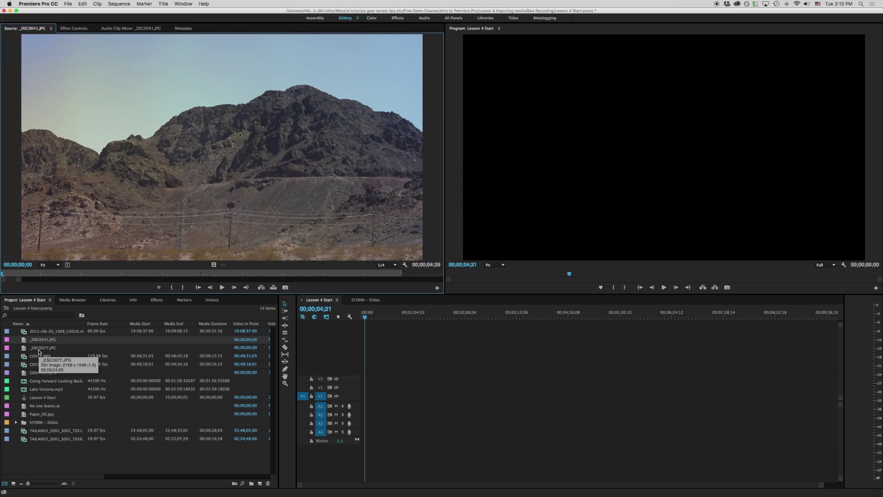
double_click(42, 349)
double_click(39, 356)
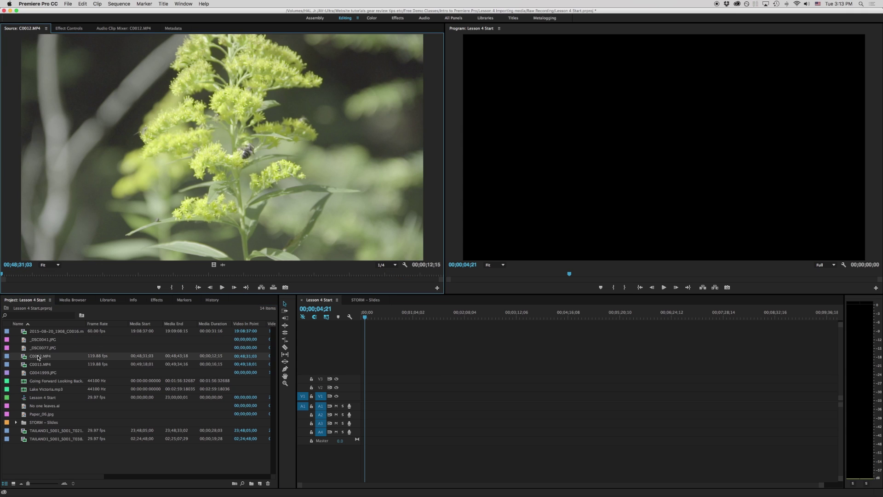
double_click(40, 365)
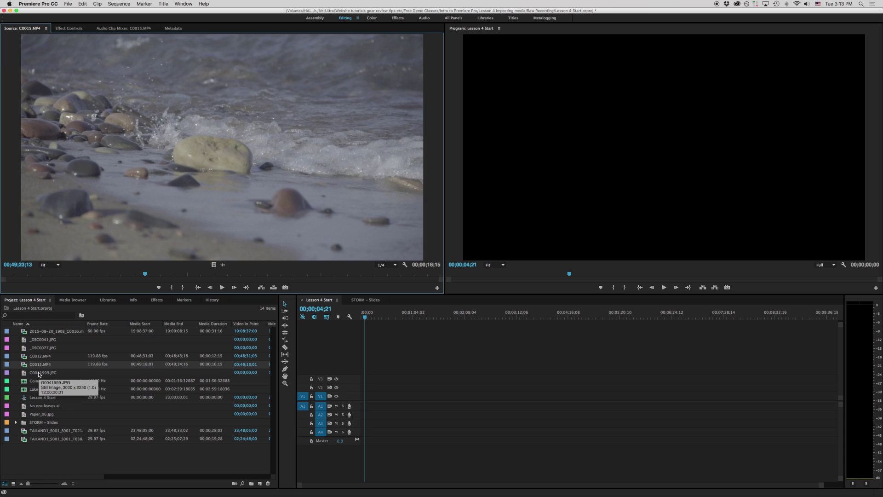
double_click(39, 373)
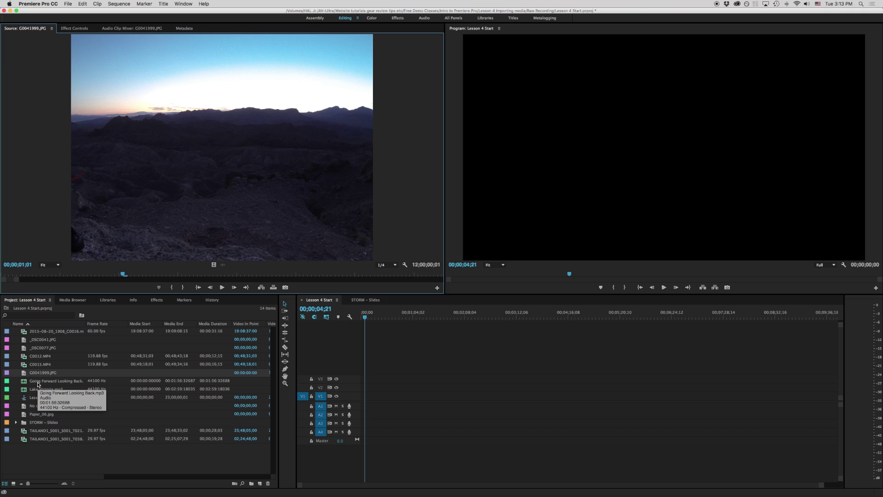
- Preview the mp3 audio, No one leaves.ai, Paper_06.jpg, then scrub TAILAND1 T021
double_click(39, 382)
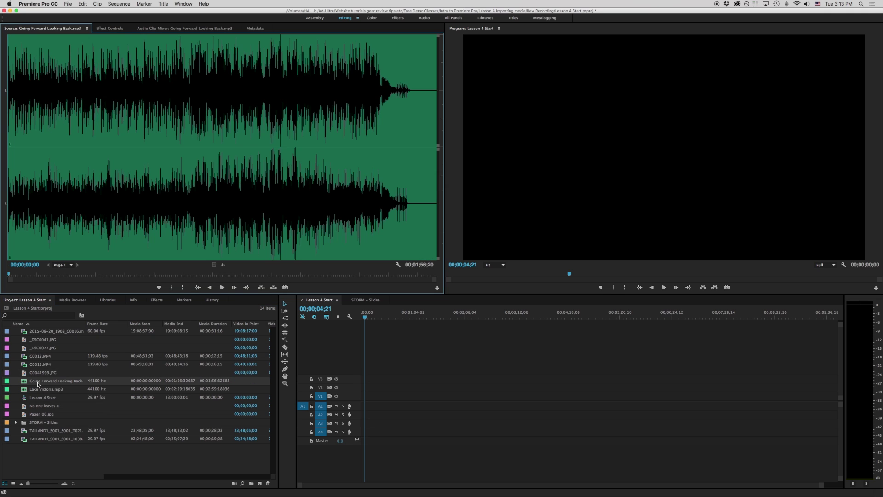
double_click(39, 406)
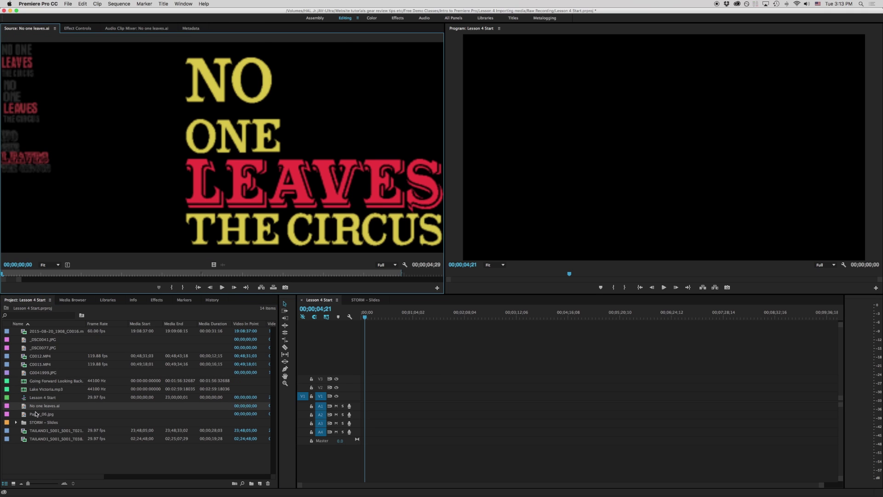
double_click(37, 413)
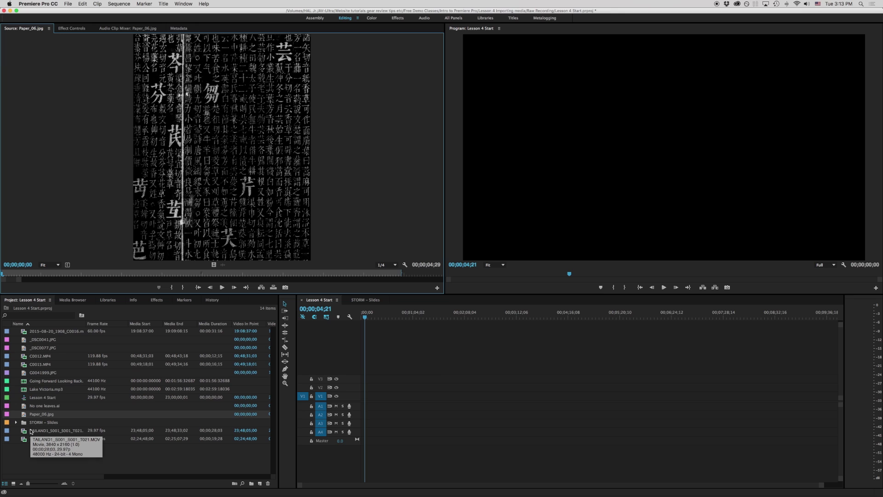
double_click(32, 431)
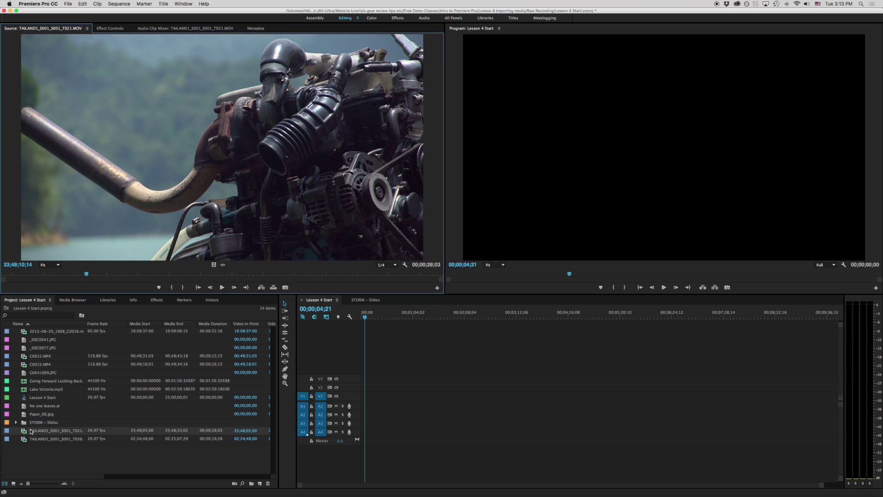
drag(38, 273, 23, 277)
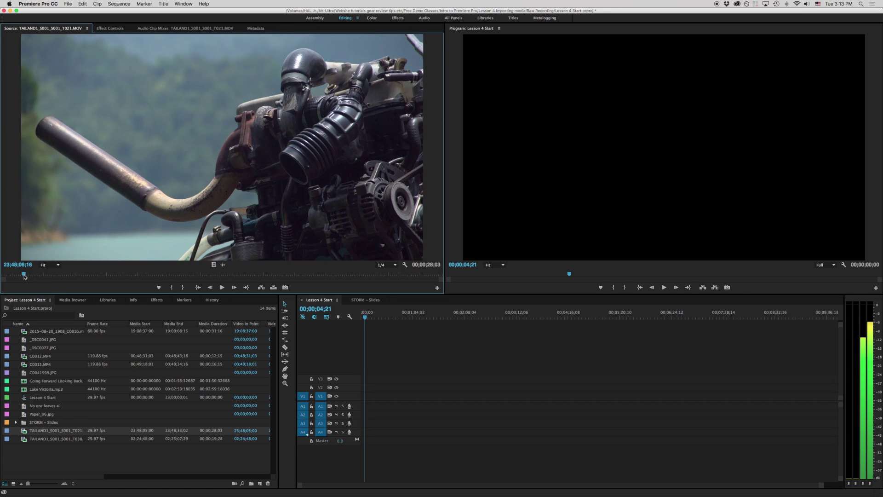